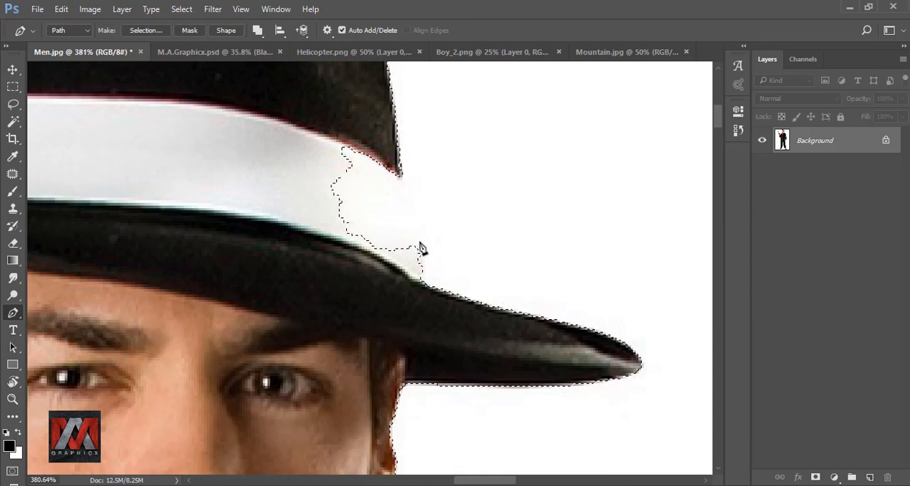
Step: Trace a closed Pen path around the wrongly selected end of the white hat band, following the hat's edge
click(420, 249)
click(420, 267)
drag(370, 269, 349, 262)
drag(301, 236, 292, 212)
click(296, 154)
click(330, 127)
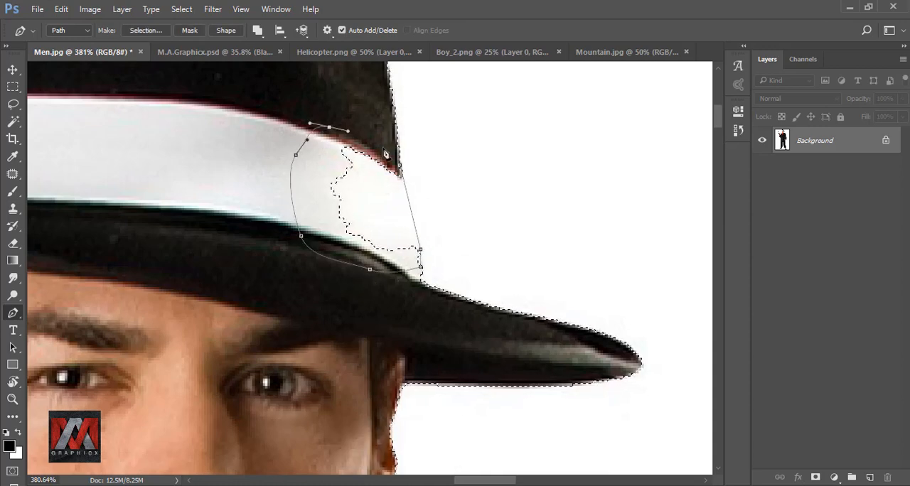
click(383, 145)
click(400, 166)
Step: Convert the path to a selection with 0 px feather and anti-aliasing, subtracting it from the current selection
right_click(367, 177)
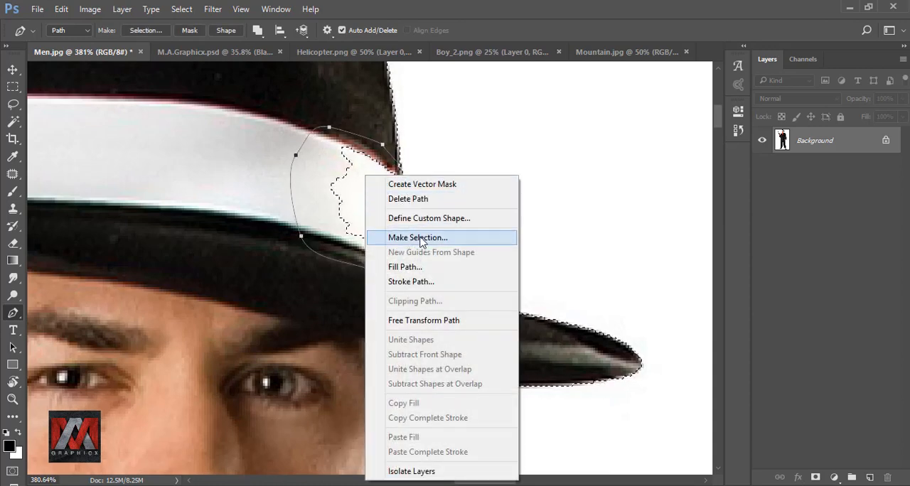
click(395, 238)
click(422, 239)
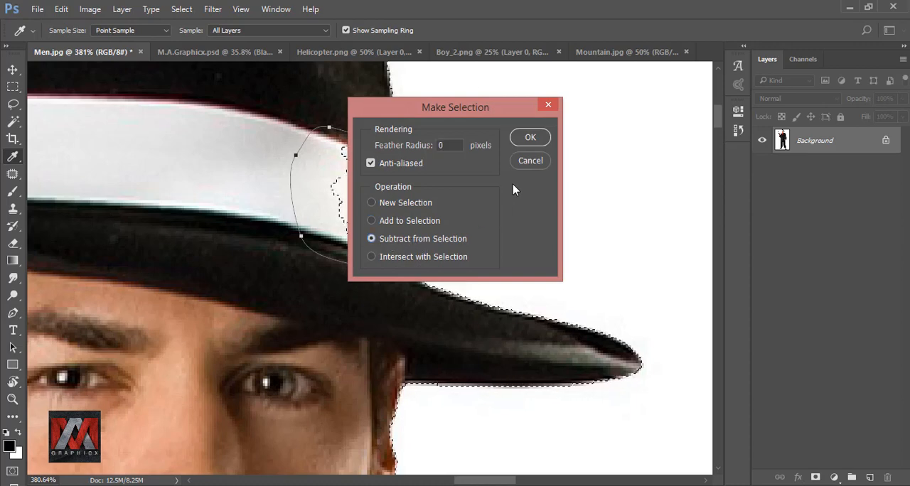
click(530, 137)
Step: Invert the selection, hide the white background with a layer mask, and target the layer's image instead of its mask
scroll(444, 163, down, 4)
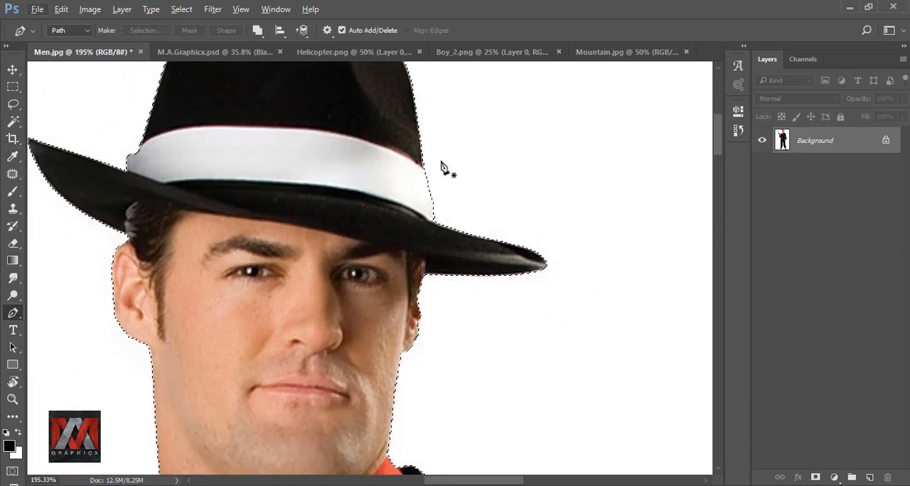
key(ctrl+0)
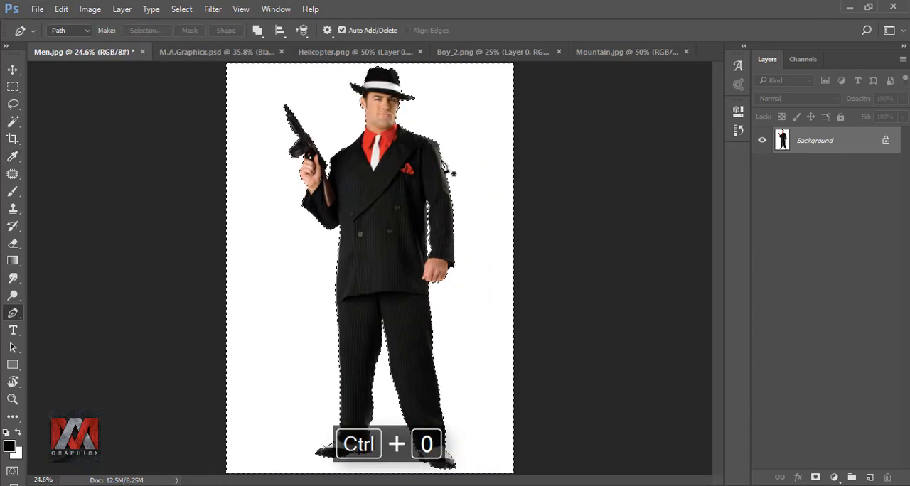
key(ctrl+shift+i)
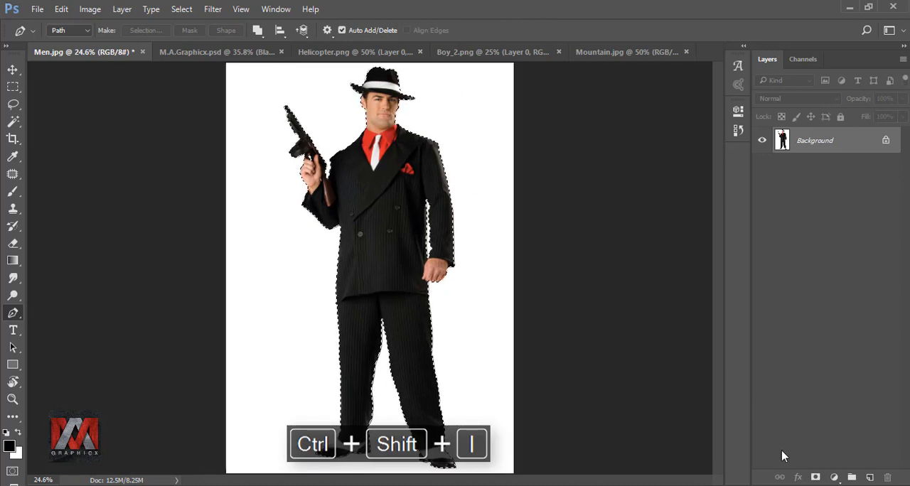
click(816, 477)
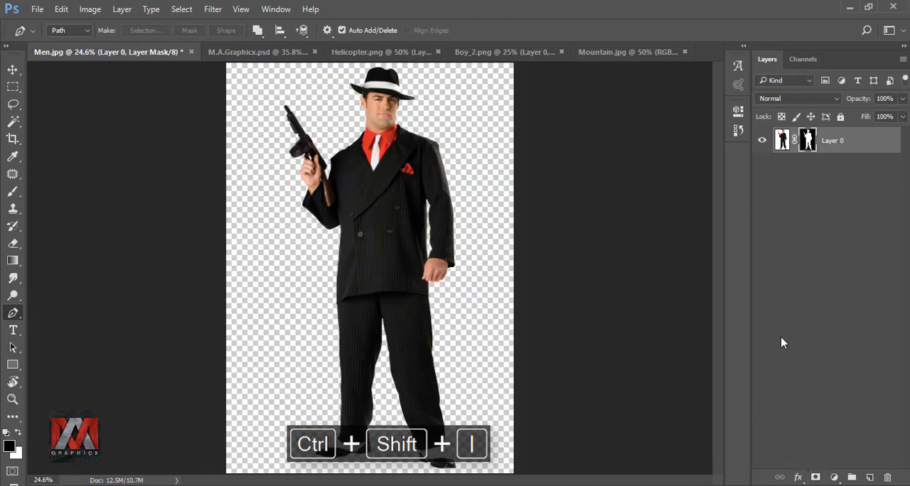
click(780, 140)
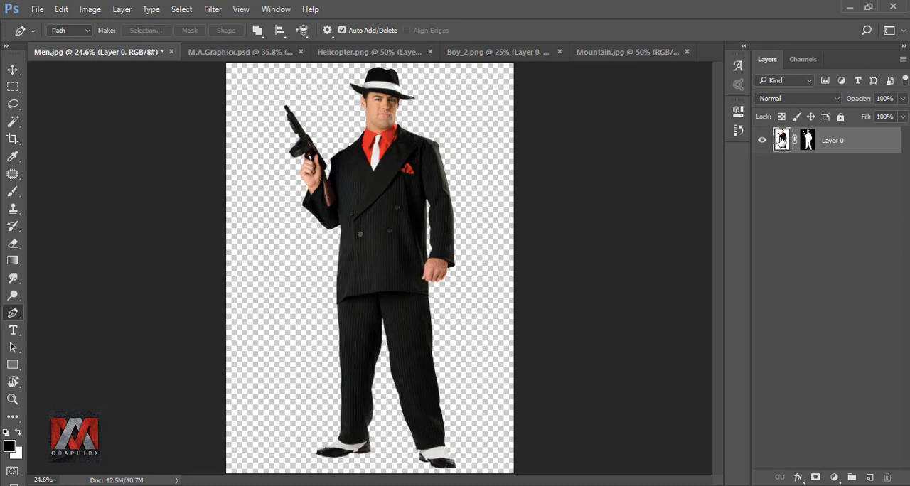
Step: Crop the canvas to the man from the thighs up, trimming both sides and leaving slight space above the hat
click(13, 139)
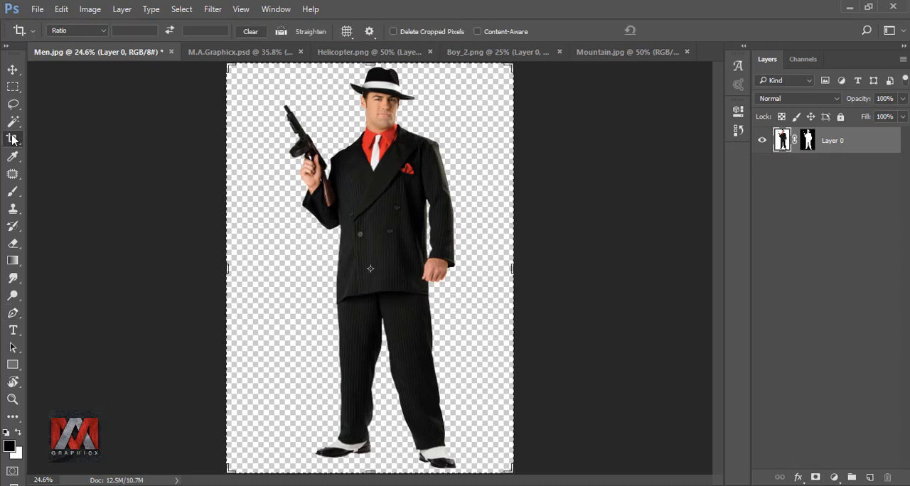
drag(371, 470, 394, 412)
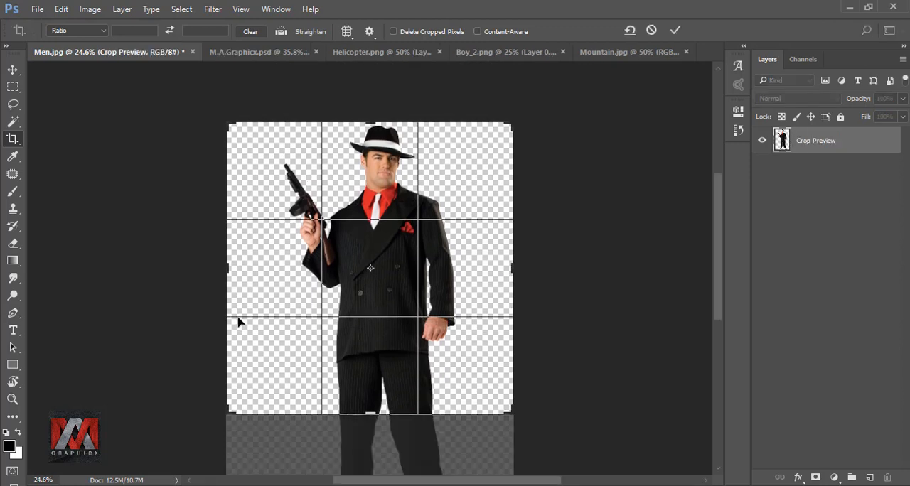
drag(226, 270, 248, 263)
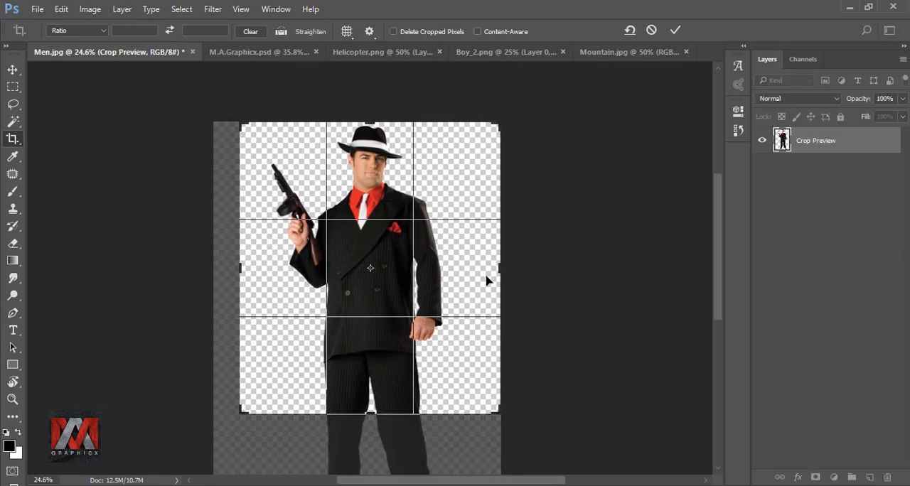
drag(504, 266, 491, 260)
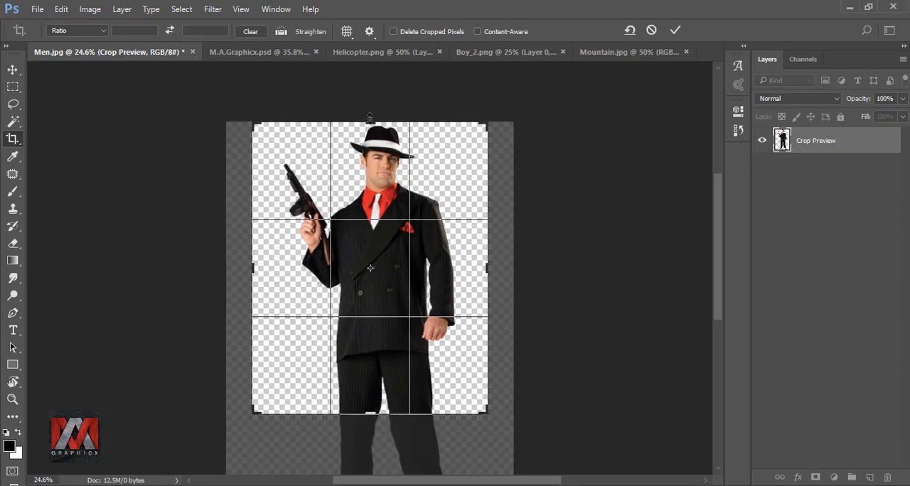
drag(370, 118, 374, 115)
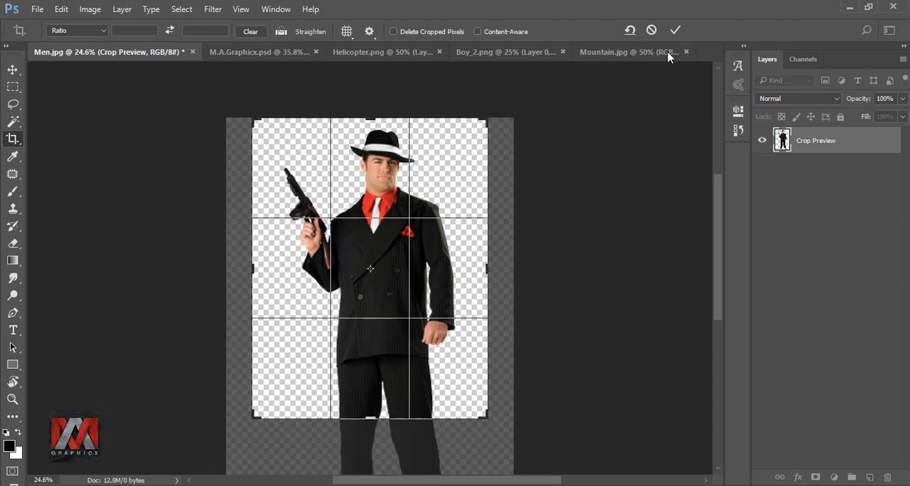
click(675, 30)
key(ctrl+0)
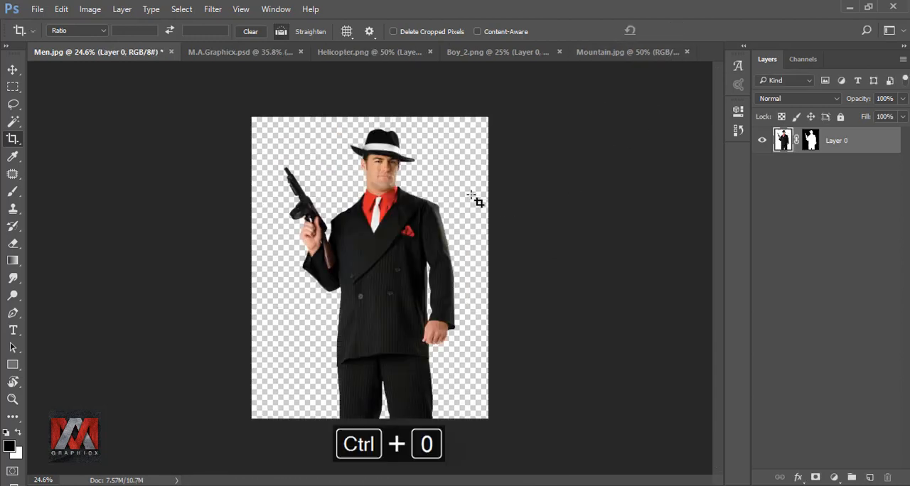
Step: Copy the landscape from Mountain.jpg into Men.jpg as a layer across the man's torso
click(13, 70)
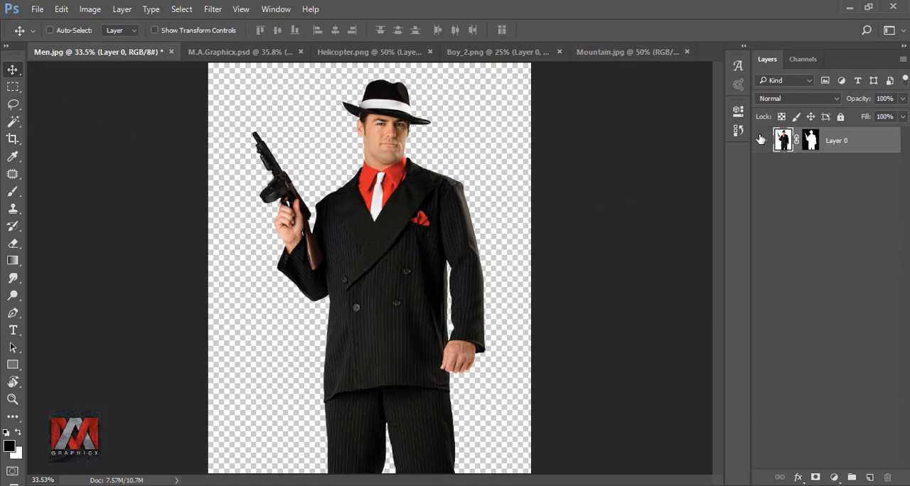
click(621, 51)
drag(478, 299, 455, 320)
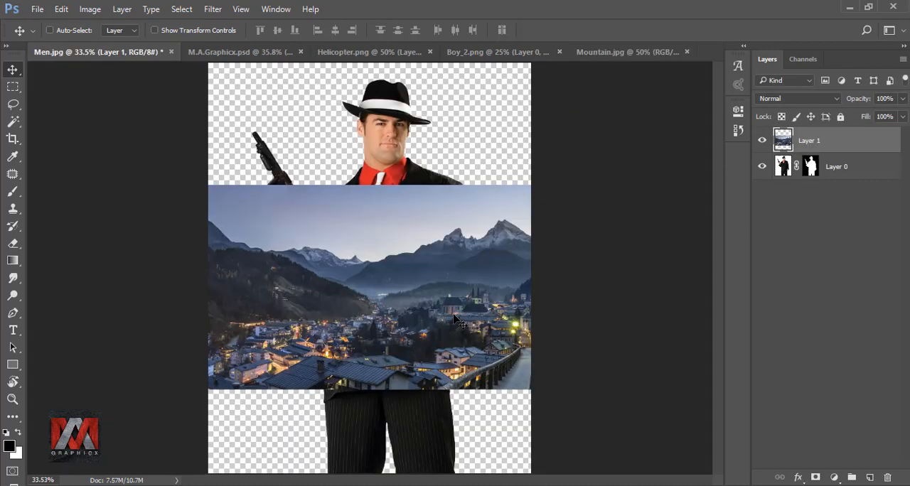
Step: Clip the mountain layer to the man's layer and shift the landscape lower and sideways within his silhouette
right_click(857, 145)
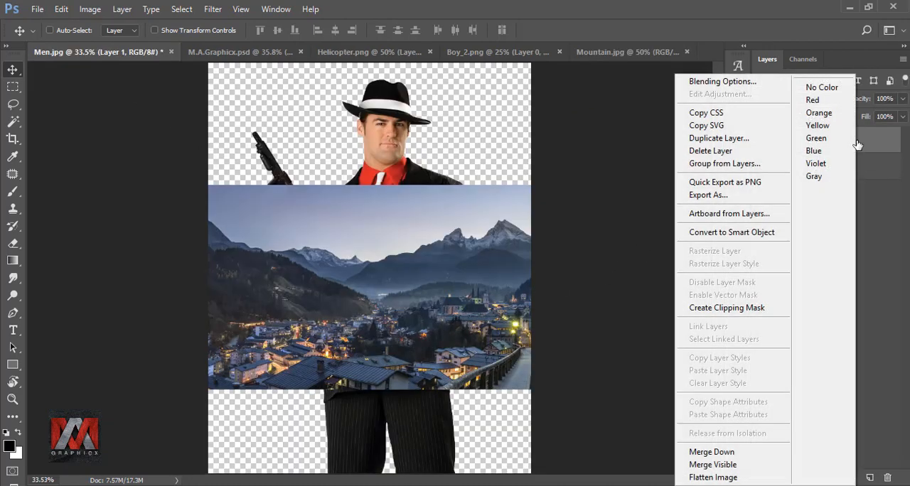
click(736, 310)
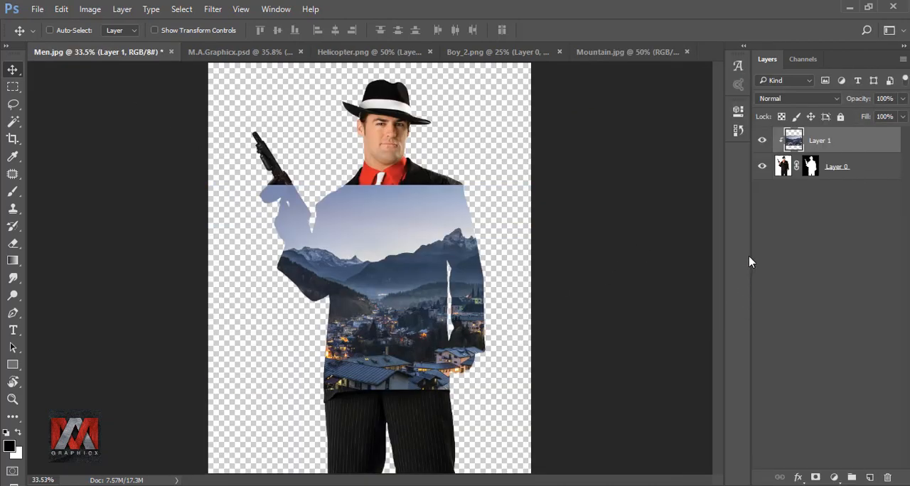
drag(488, 255, 414, 285)
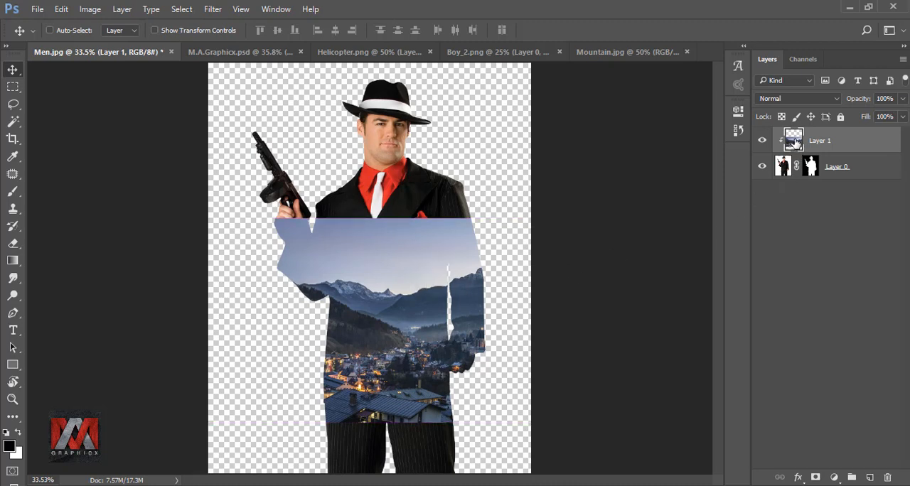
Step: Add an empty layer above the mountain layer and clip it to the man's silhouette
click(871, 478)
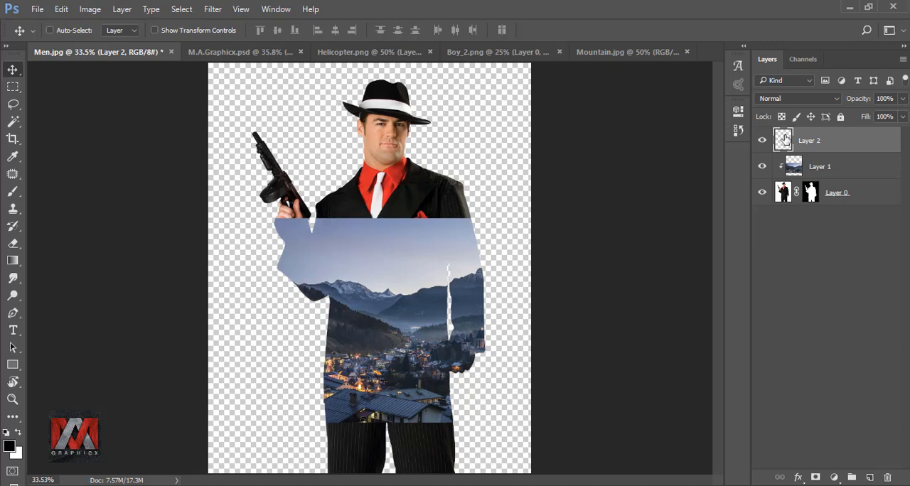
right_click(840, 144)
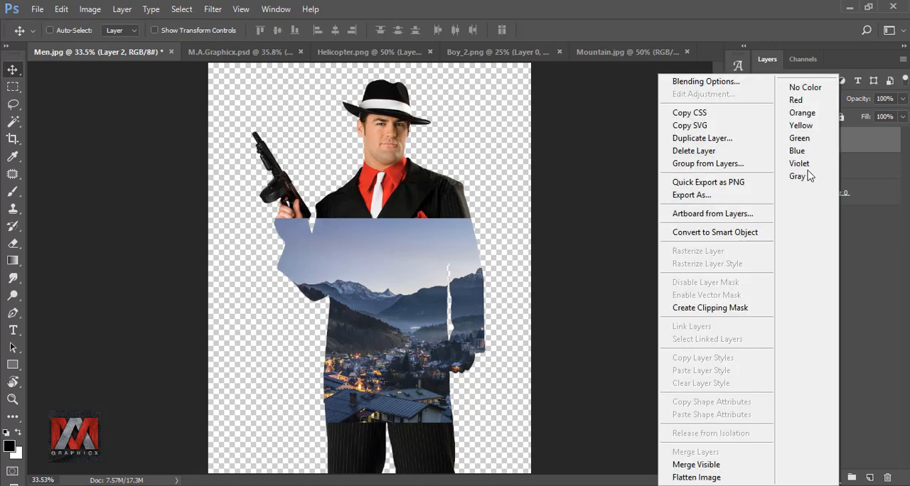
click(736, 306)
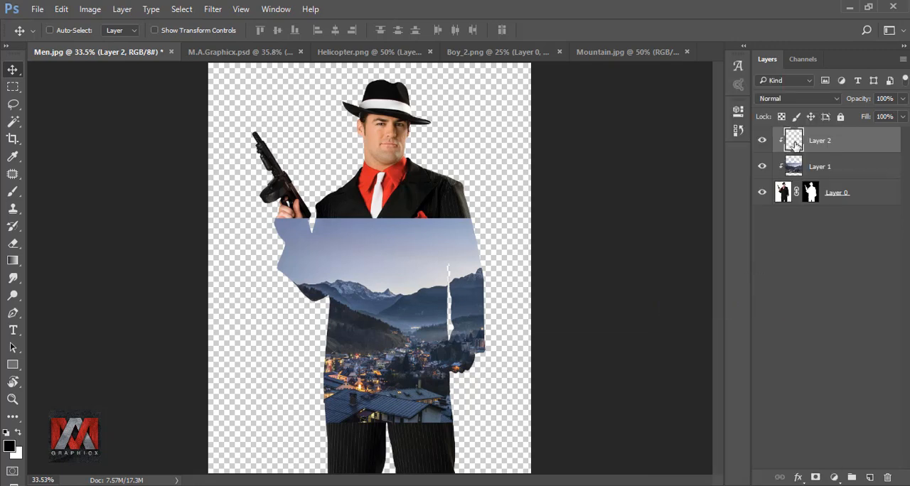
Step: Paint the town and the man's legs black on Layer 2 with a soft 600 px brush, comparing with the layer hidden
click(13, 194)
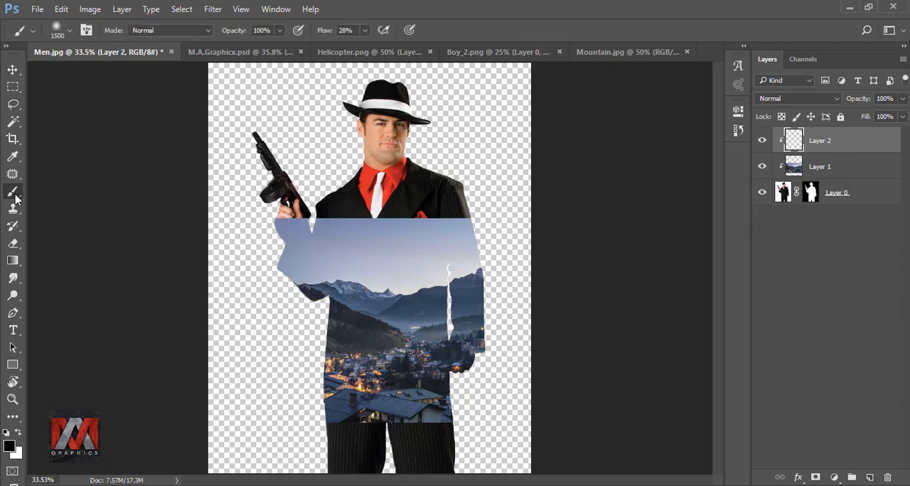
key(bracketleft)
key(bracketleft)
key(bracketleft)
key(bracketleft)
key(bracketleft)
key(bracketleft)
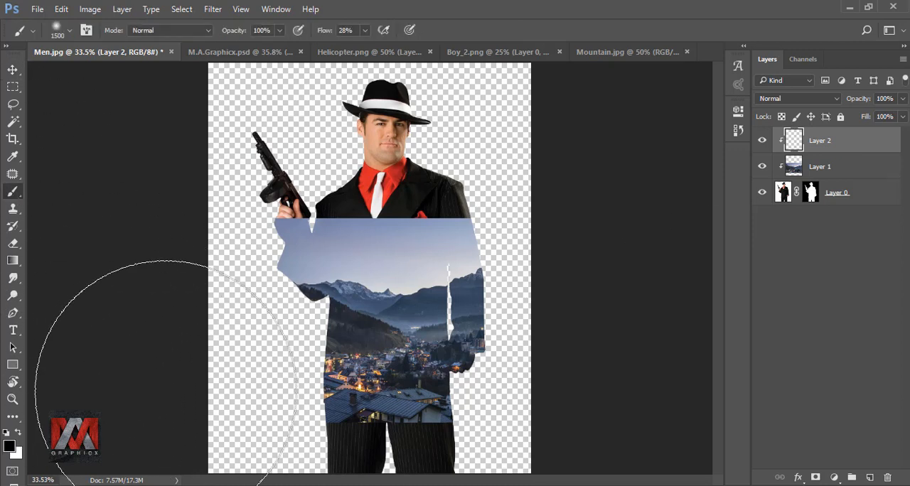
key(bracketleft)
key(bracketleft)
key(bracketleft)
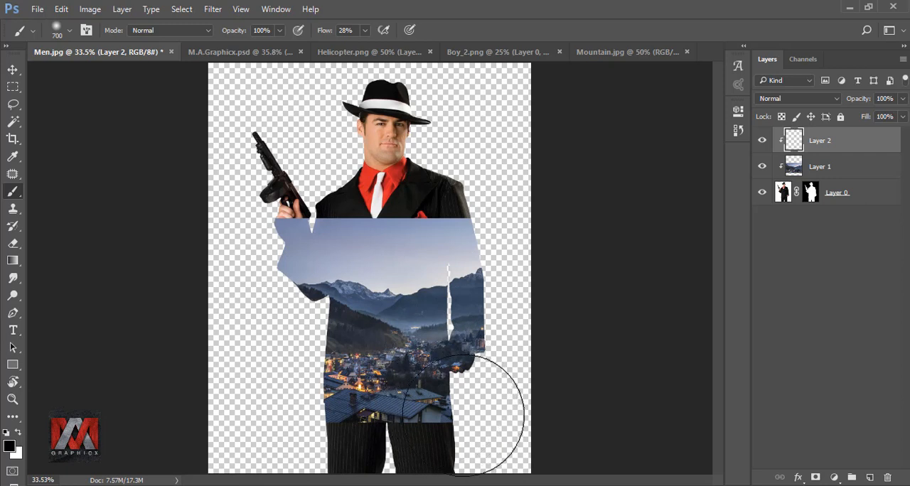
mouse_move(437, 408)
mouse_down()
mouse_move(412, 436)
mouse_move(462, 377)
mouse_move(325, 387)
mouse_move(426, 411)
mouse_move(439, 431)
mouse_move(549, 432)
mouse_move(260, 390)
mouse_move(675, 363)
mouse_up()
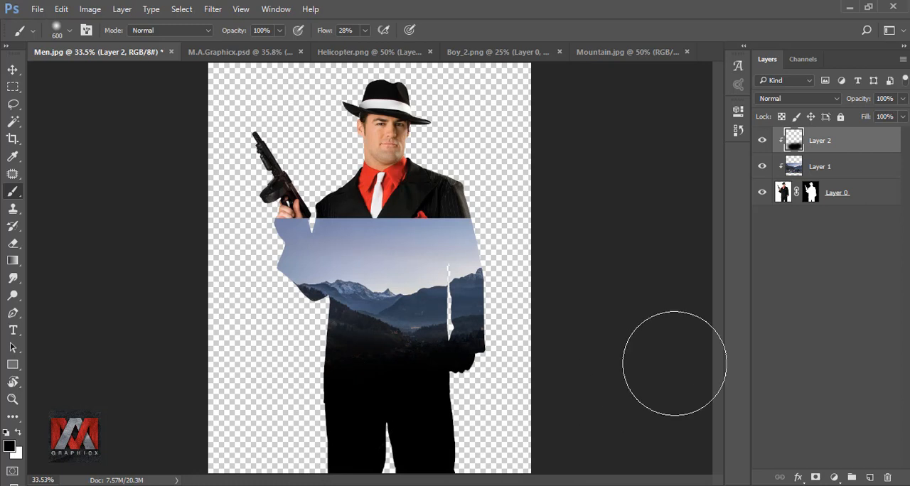
click(762, 141)
click(762, 141)
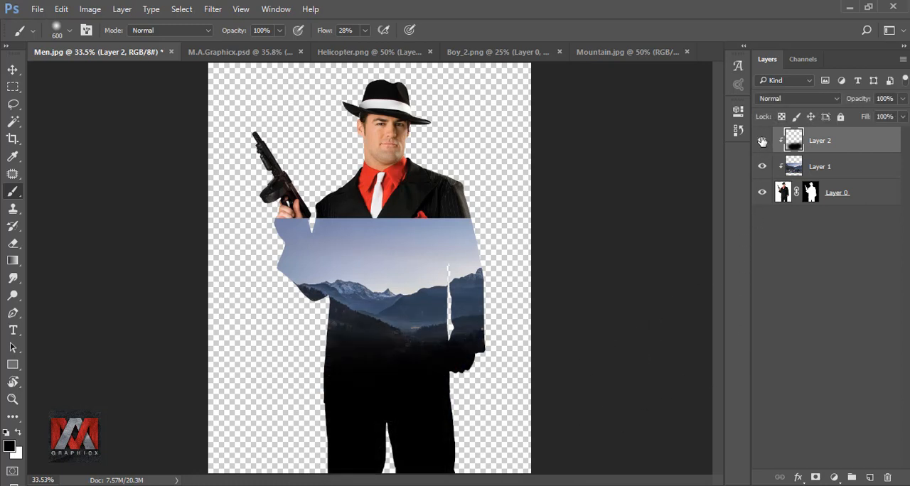
Step: Add a clipped layer directly above the mountain layer and fill it with the sky colour 8391b4 sampled from the landscape
click(793, 168)
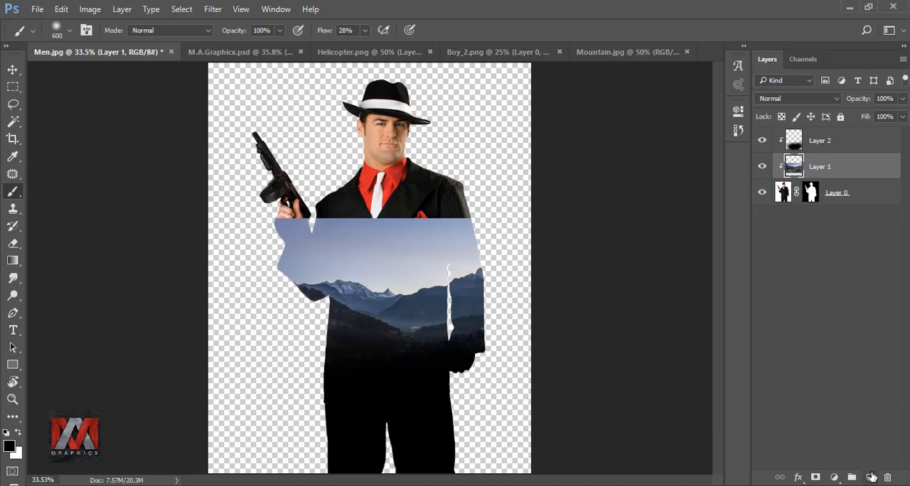
click(871, 477)
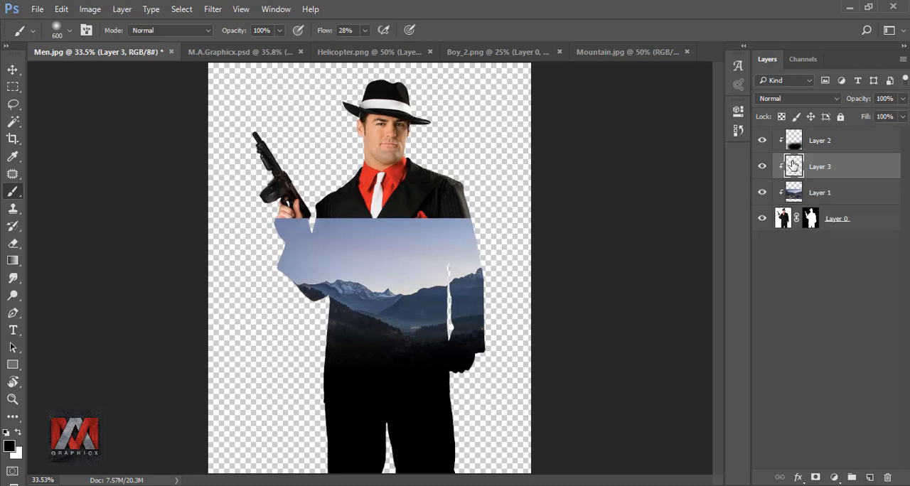
key(shift+F5)
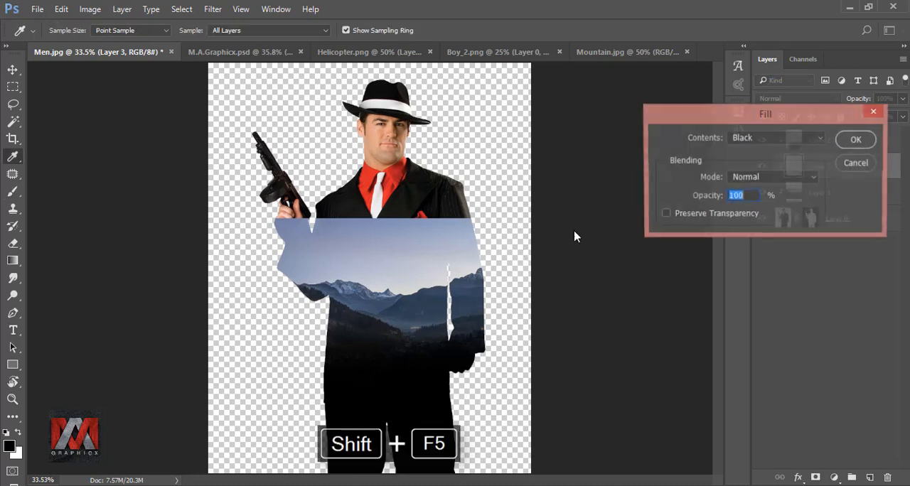
click(768, 138)
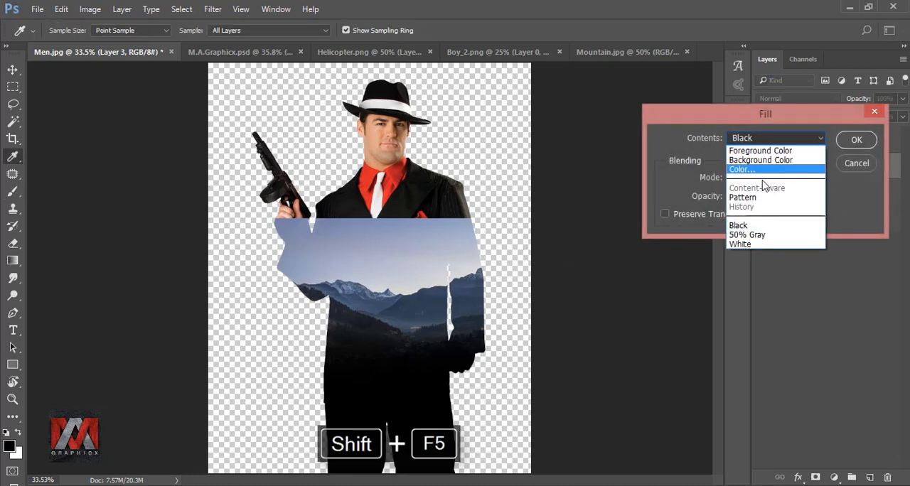
click(768, 170)
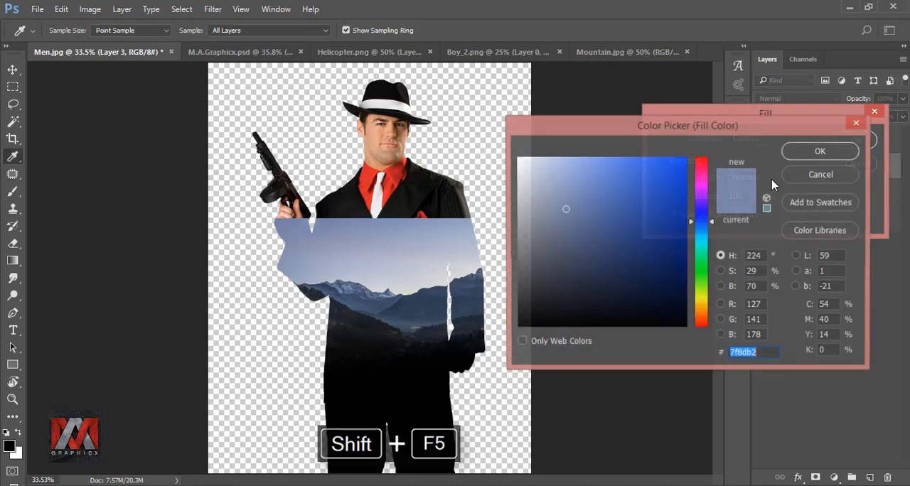
click(406, 229)
drag(405, 229, 391, 216)
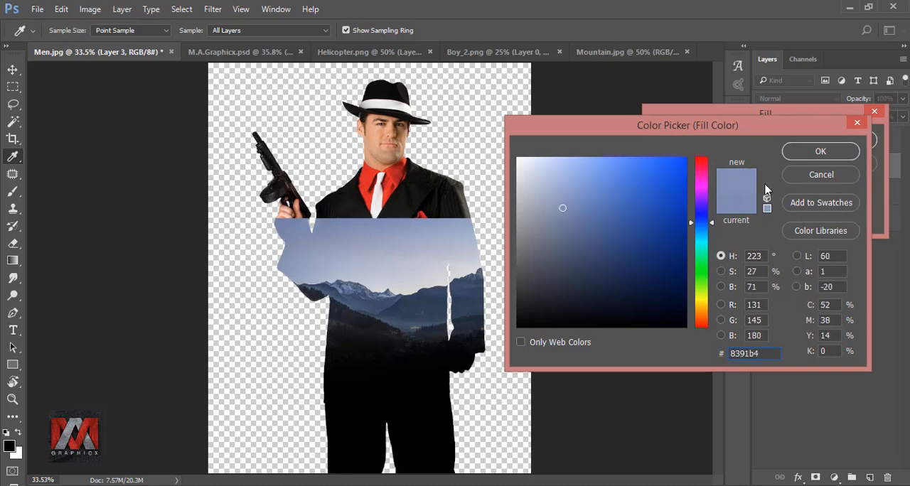
click(822, 151)
click(856, 140)
key(b)
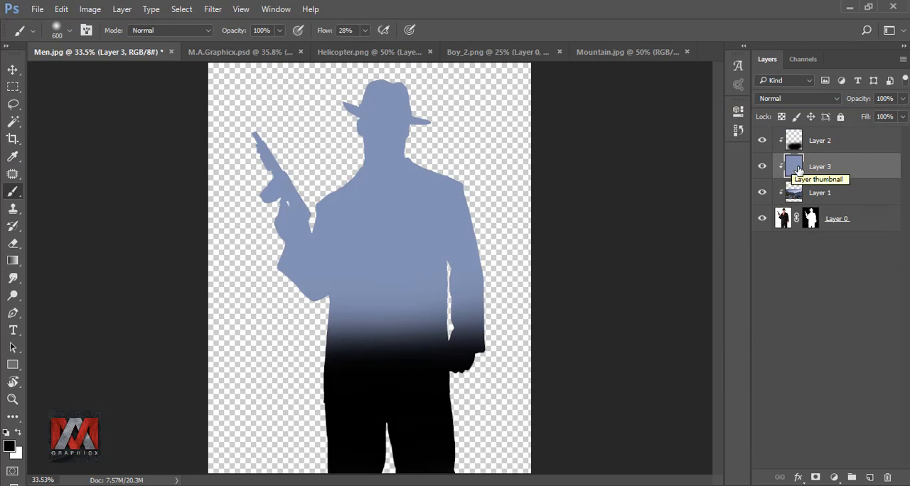
Step: Place the blue fill layer beneath the mountain layer and add a layer mask to it
drag(860, 166, 851, 204)
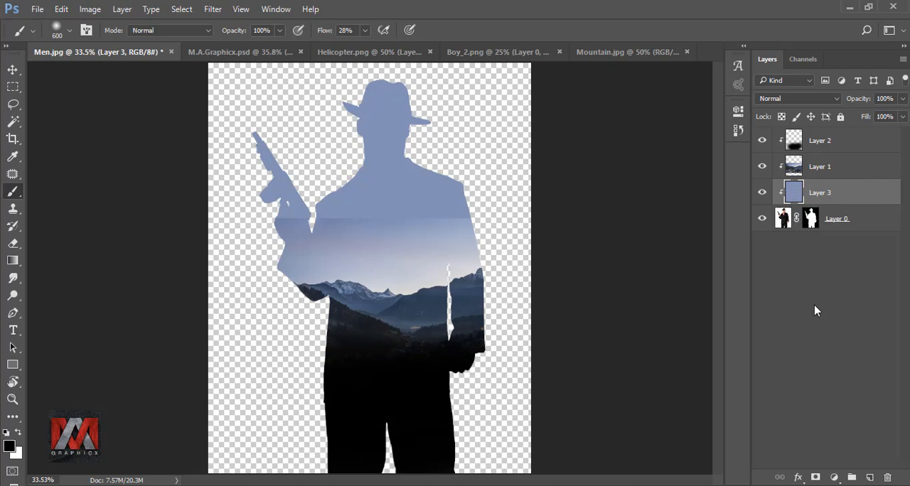
click(816, 478)
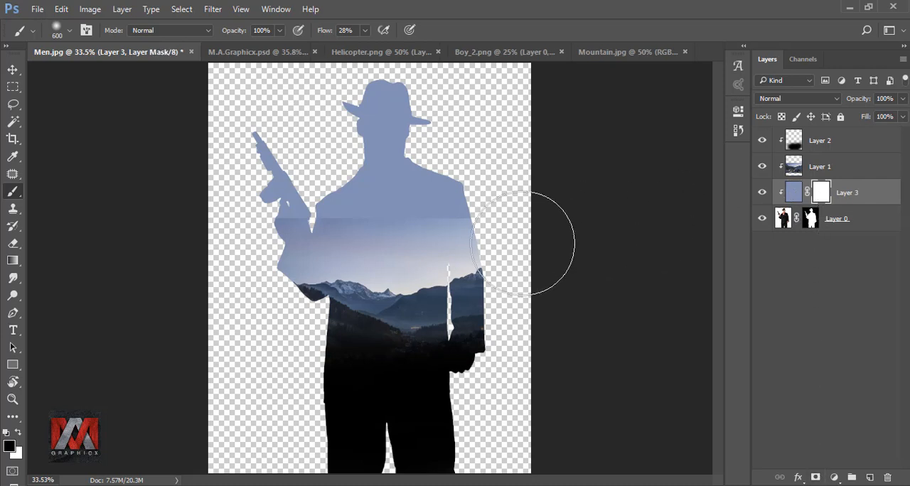
Step: Apply a linear black-to-white gradient to the blue fill layer's mask so the man's hat and face partly show through
click(12, 263)
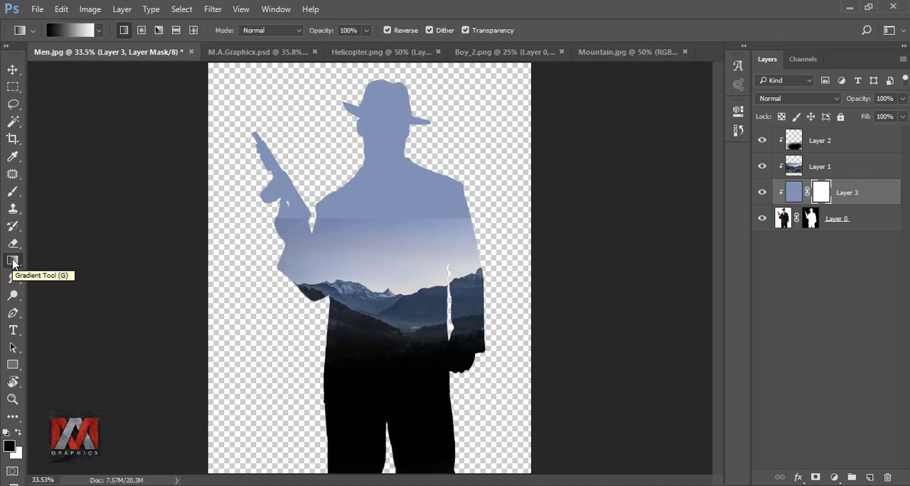
scroll(334, 256, down, 6)
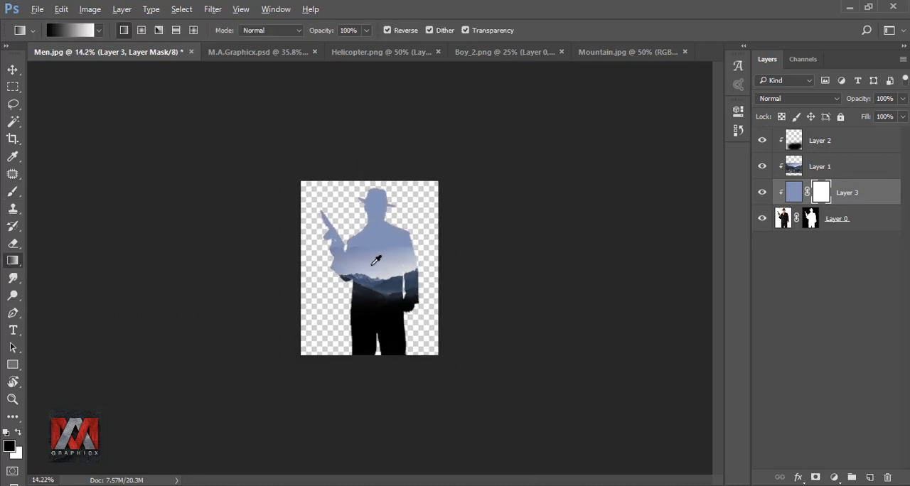
drag(377, 249, 379, 93)
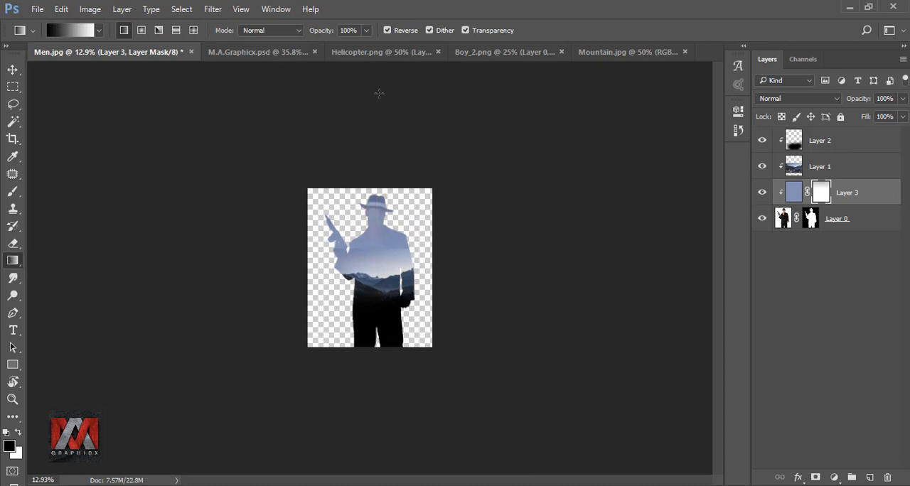
key(ctrl+0)
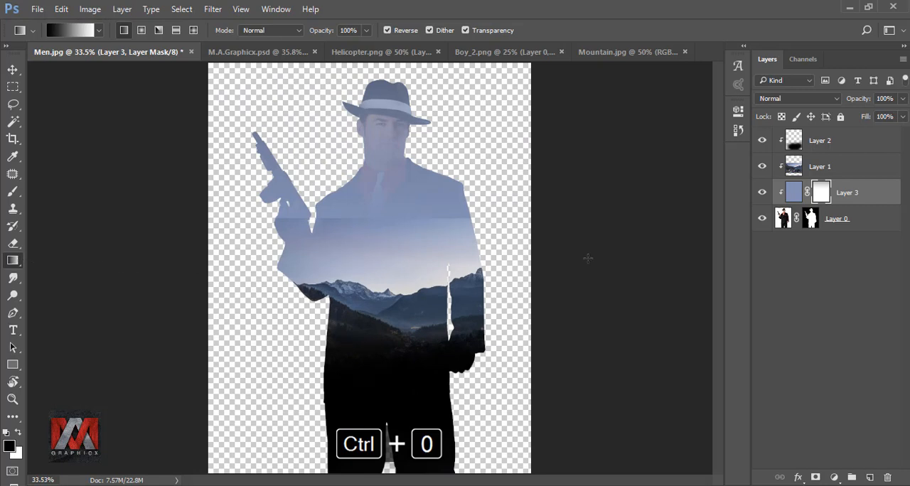
Step: Add a mask to the mountain layer and fade its hard upper sky edge into the blue fill with a linear gradient
click(792, 167)
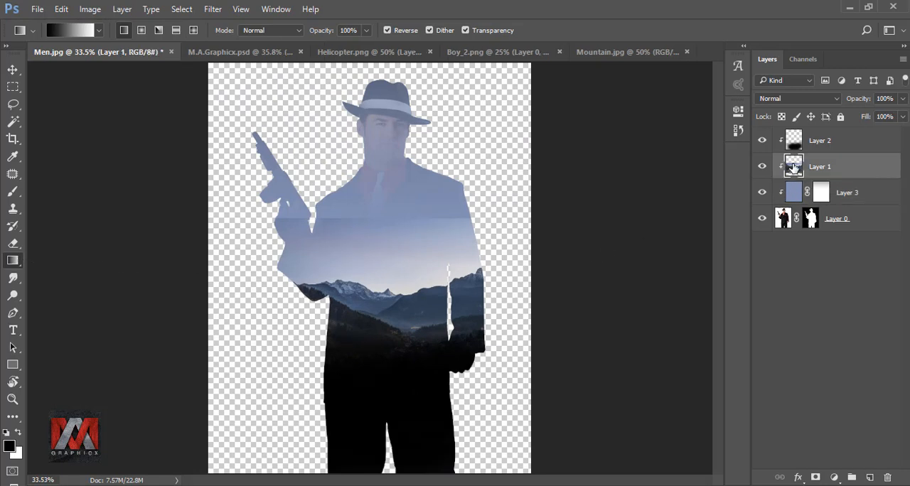
click(815, 478)
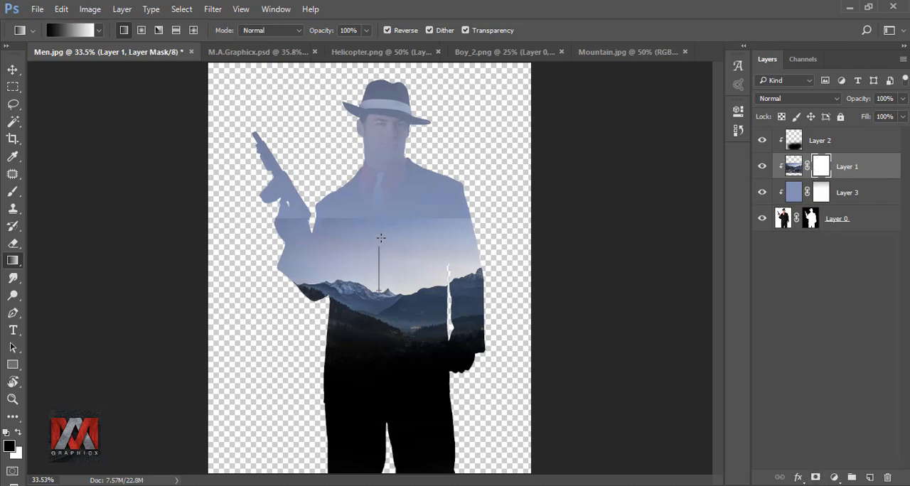
drag(380, 206, 380, 206)
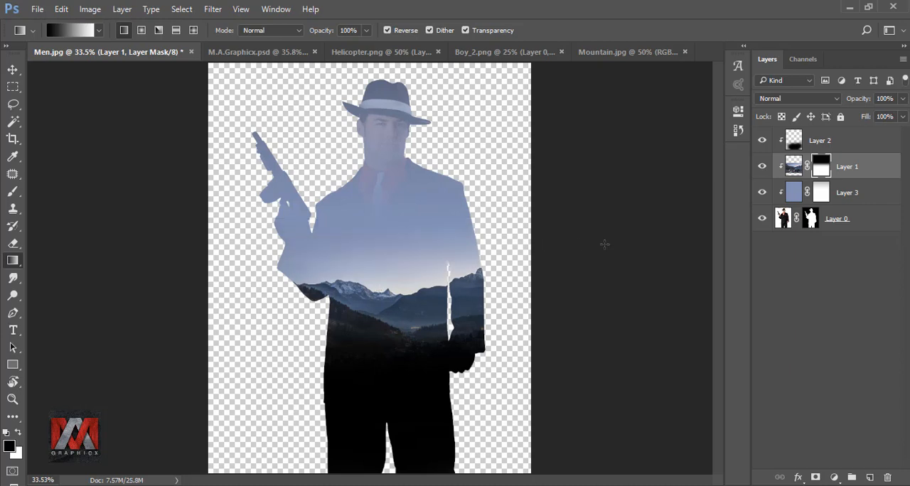
Step: Copy the helicopter silhouette from Helicopter.png into Men.jpg, above the black-painted Layer 2
click(792, 168)
click(794, 142)
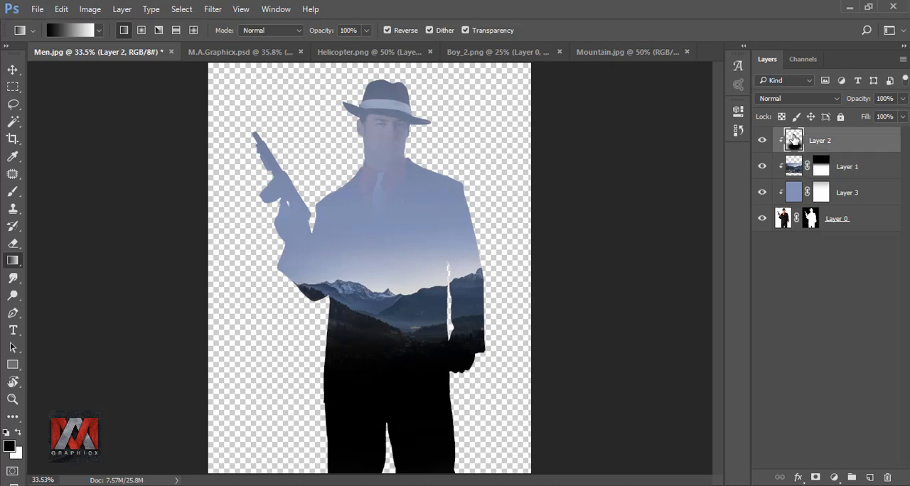
click(368, 51)
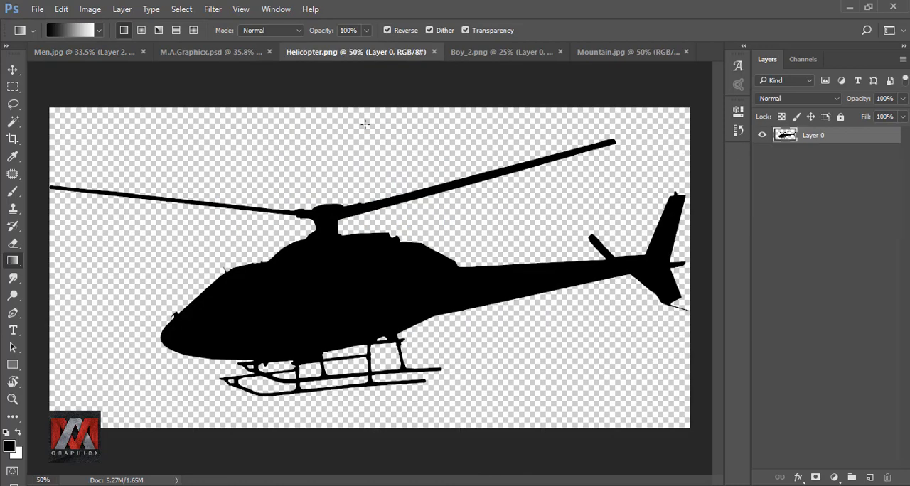
click(12, 69)
drag(340, 271, 265, 148)
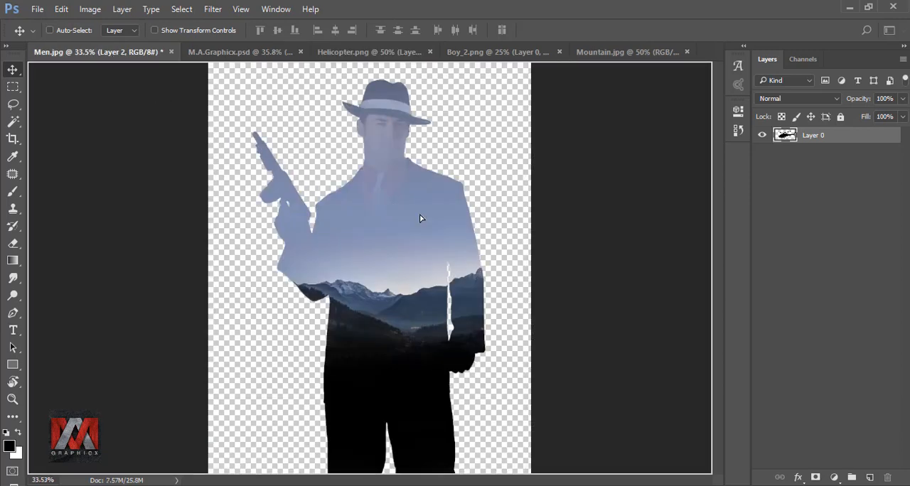
drag(420, 218, 419, 214)
Step: Scale the helicopter down proportionally to a small silhouette and move it onto the man's upper chest
key(ctrl+t)
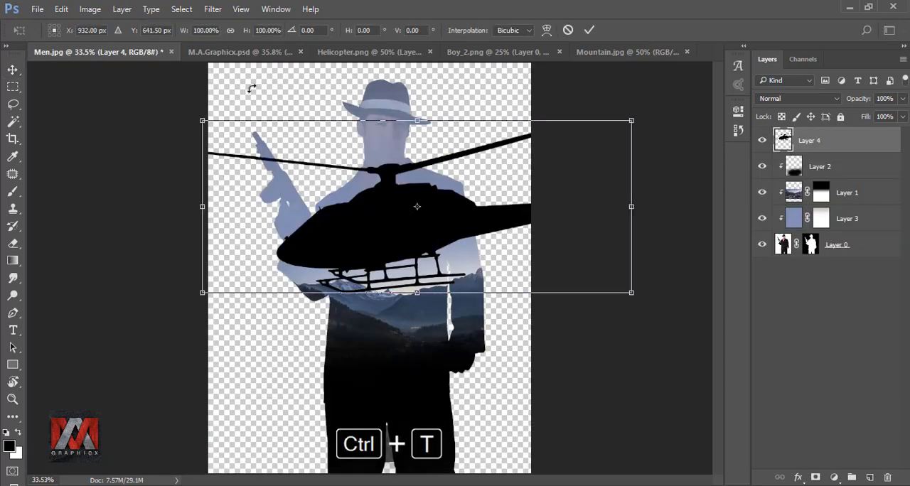
drag(184, 31, 213, 88)
click(589, 30)
drag(432, 209, 396, 200)
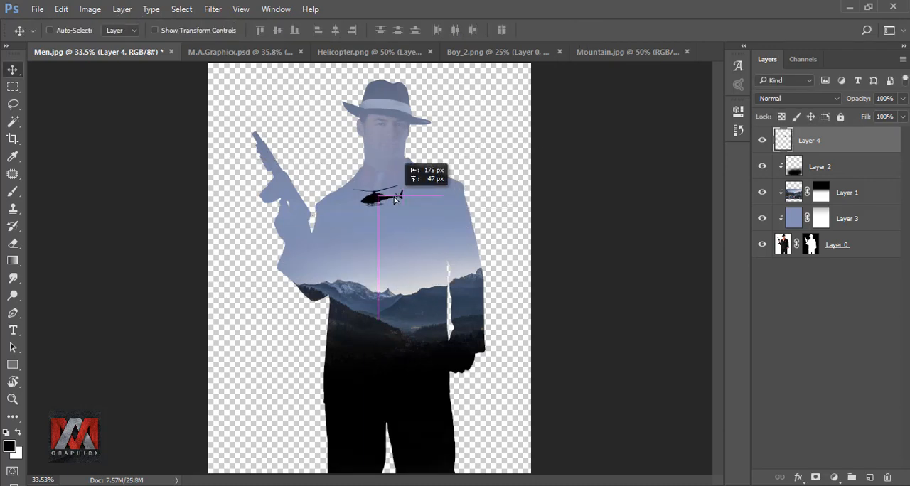
Step: Shrink the helicopter a little further with Free Transform, keeping it centred just below the man's tie
scroll(396, 200, up, 6)
key(ctrl+t)
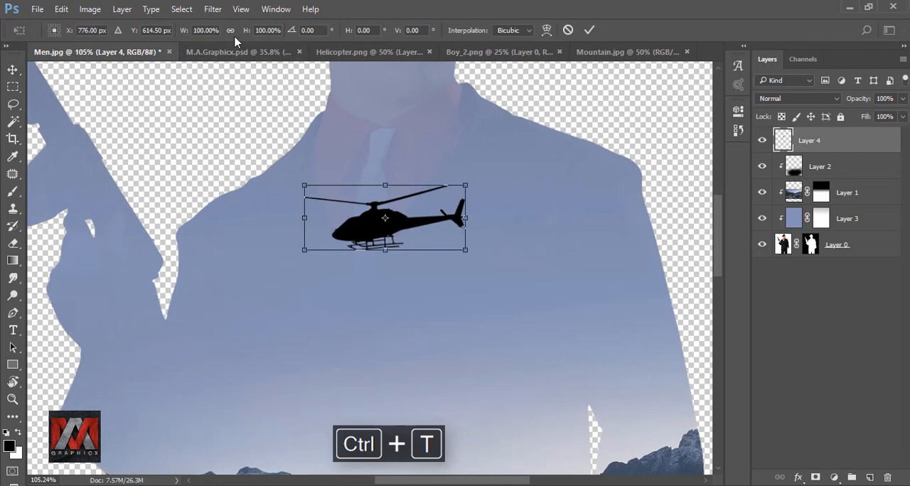
drag(182, 34, 164, 33)
click(588, 30)
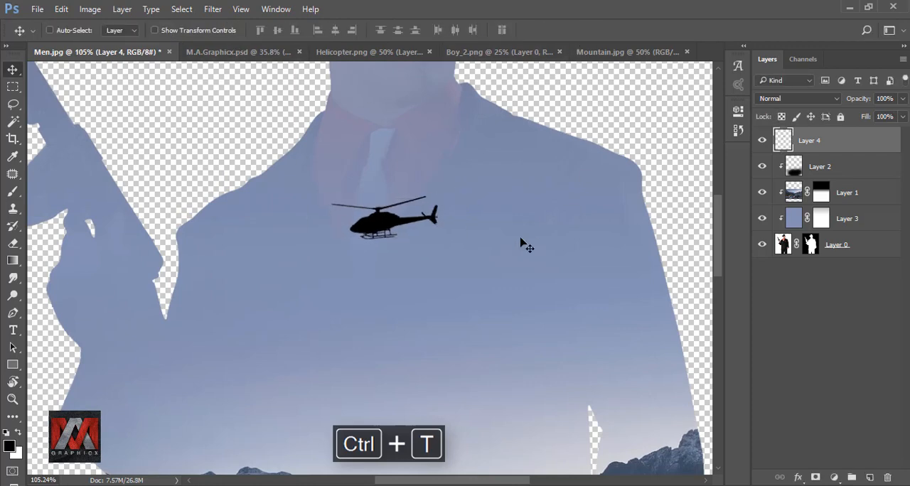
key(ctrl+0)
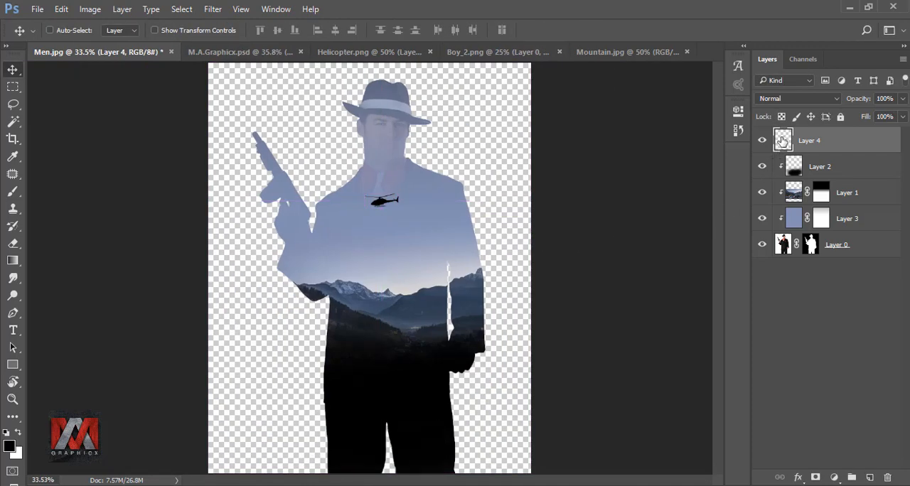
Step: Copy the falling-man silhouette from Boy_2.png into Men.jpg and scale it proportionally to 3%
click(491, 52)
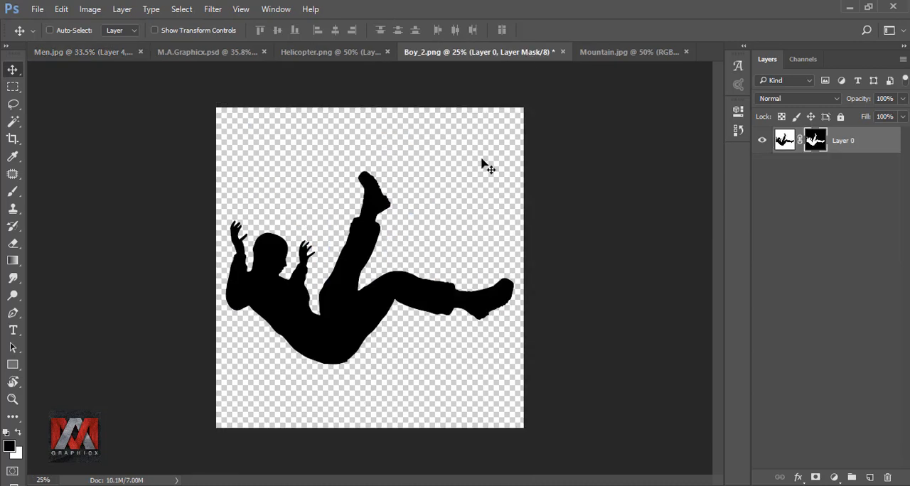
drag(374, 238, 426, 258)
key(ctrl+t)
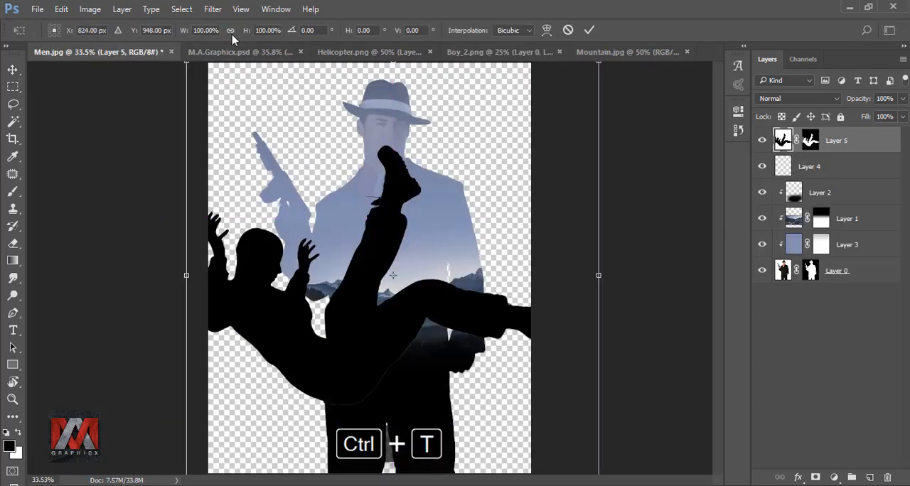
click(231, 31)
drag(184, 32, 115, 28)
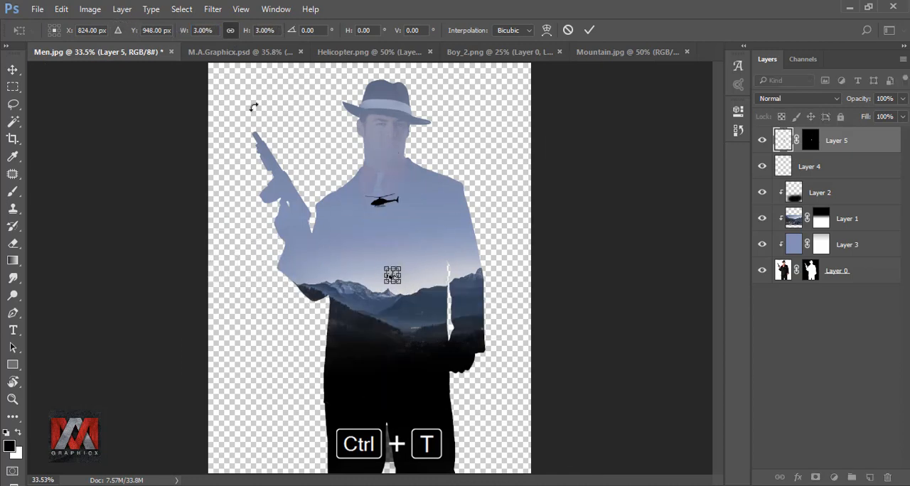
click(590, 30)
Step: Position the tiny falling man in the sky directly below the helicopter, above the mountain peaks
drag(392, 275, 371, 274)
scroll(394, 257, up, 13)
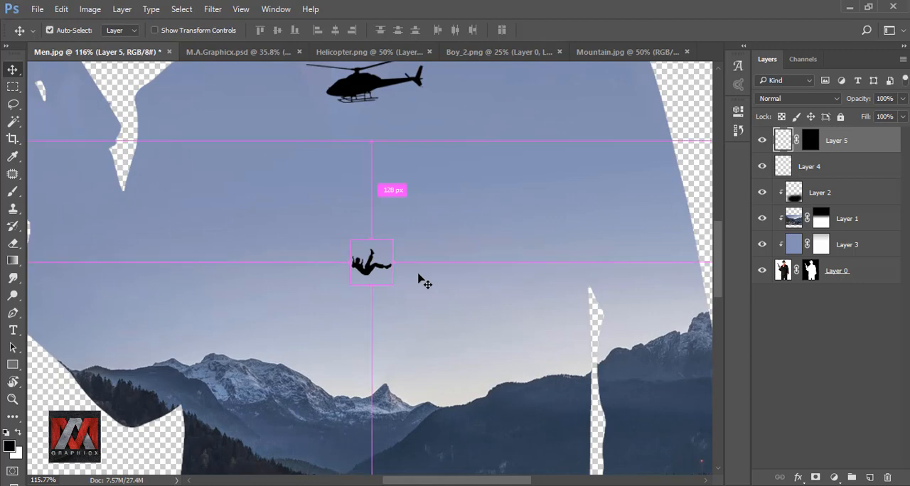
key(ctrl+0)
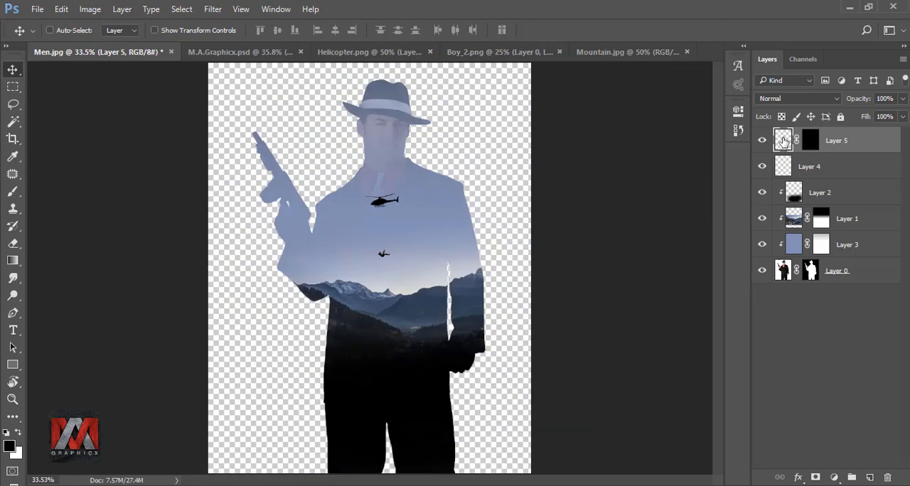
Step: Add an empty layer above the helicopter layer and select a thin vertical strip from the helicopter down to the falling man
click(782, 165)
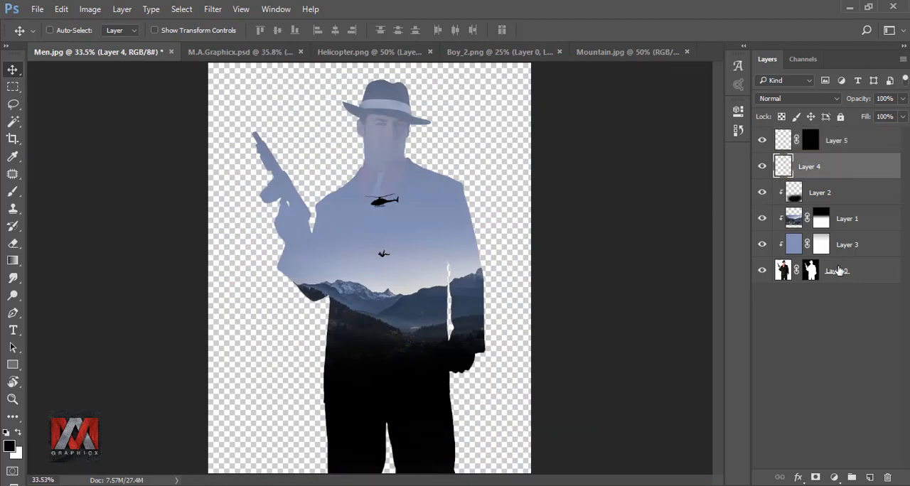
click(870, 477)
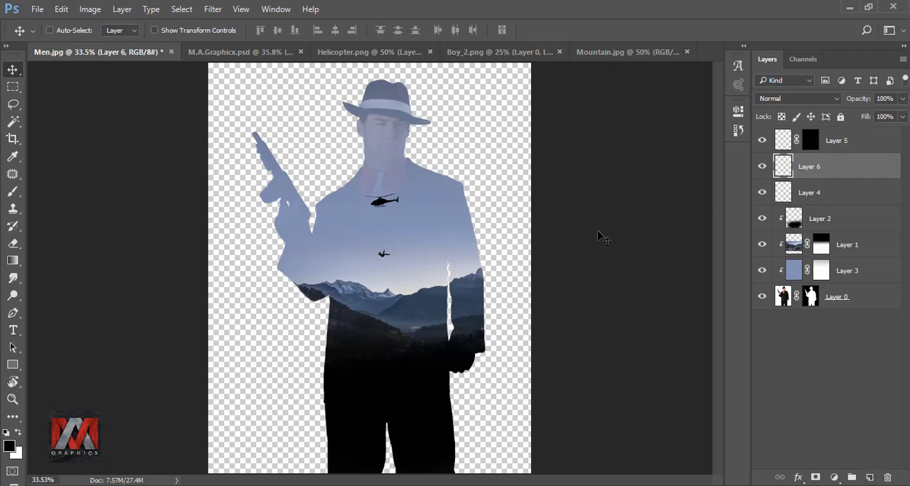
scroll(398, 231, up, 6)
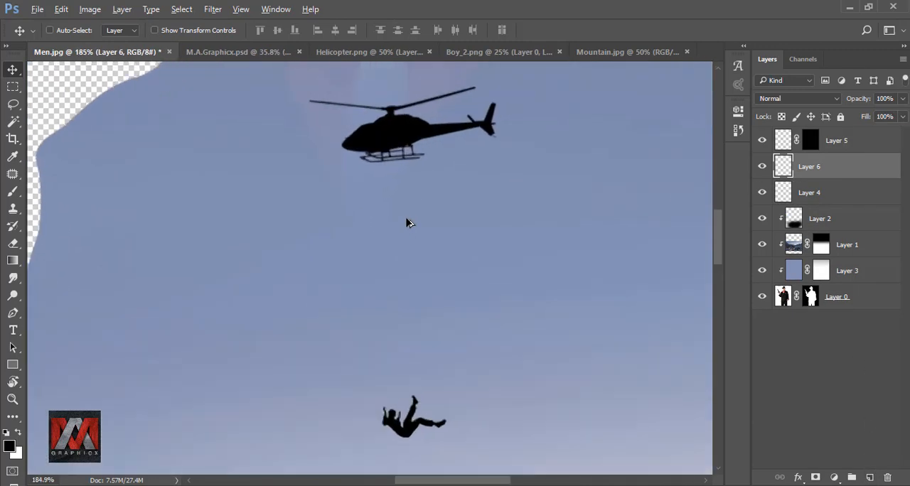
click(13, 86)
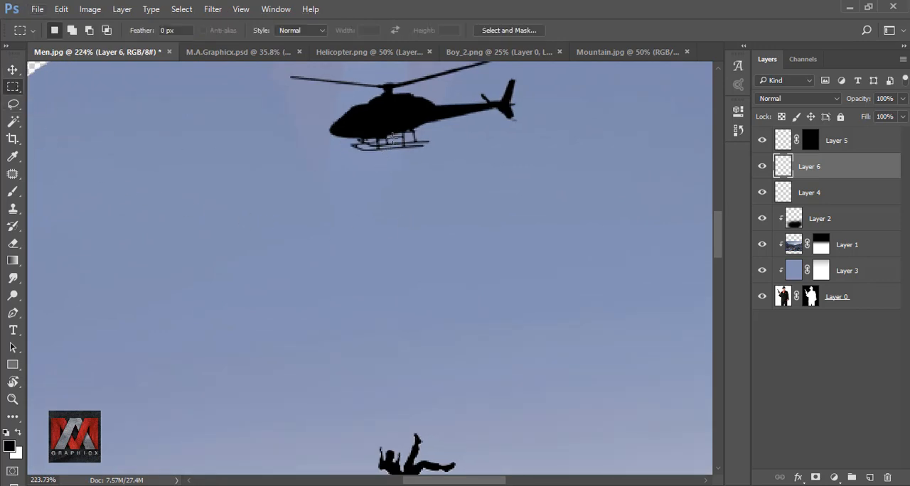
drag(391, 135, 391, 448)
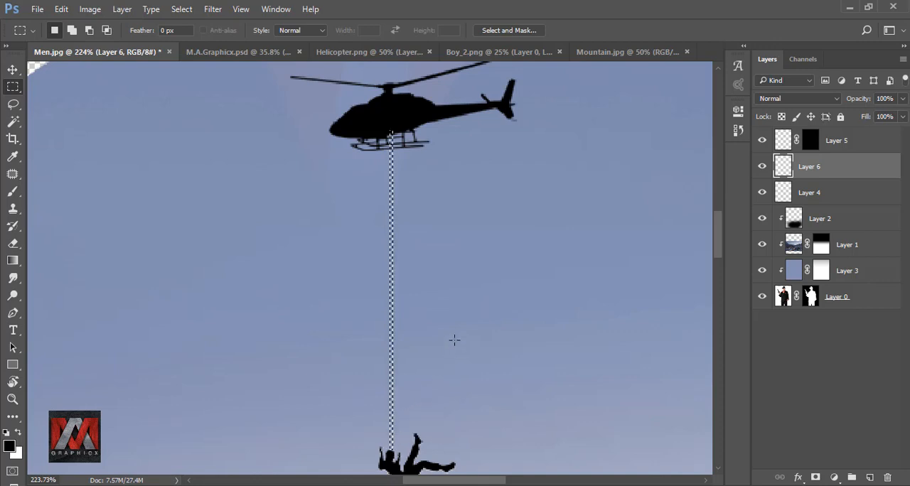
Step: Fill the selected strip with black to form a rope, and clear the selection
key(shift+F5)
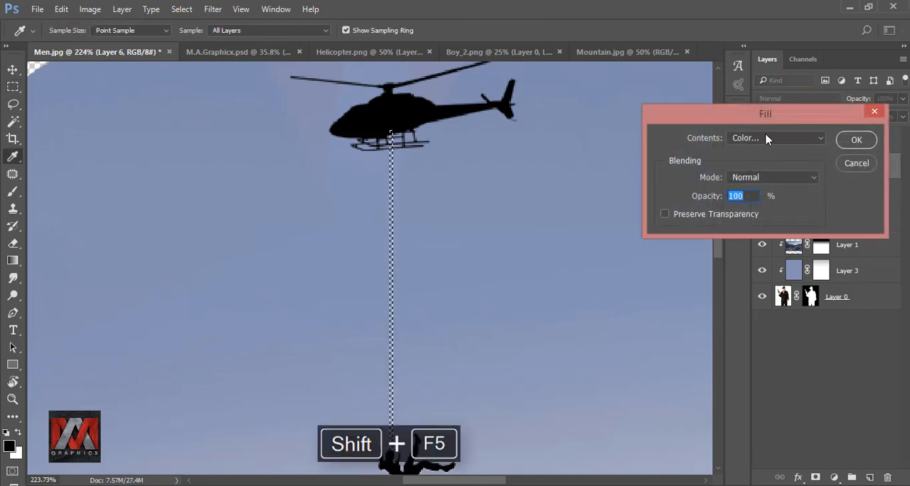
click(766, 140)
click(766, 224)
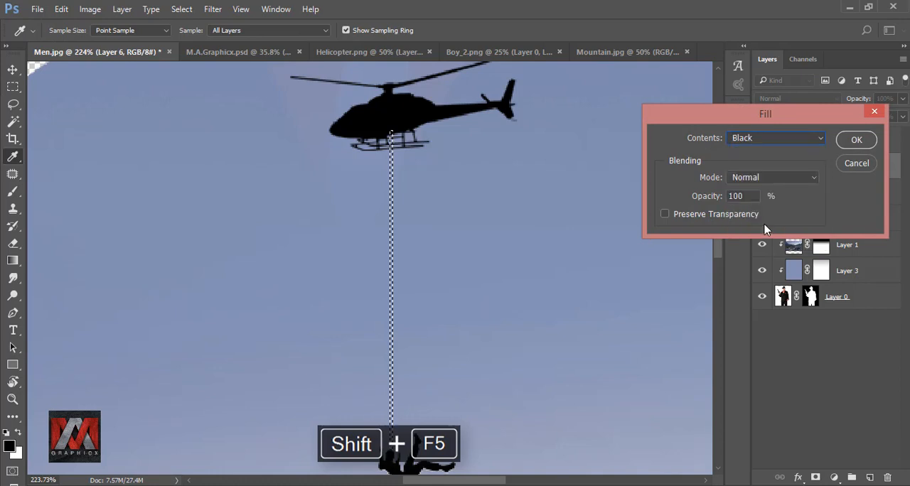
click(846, 144)
key(ctrl+d)
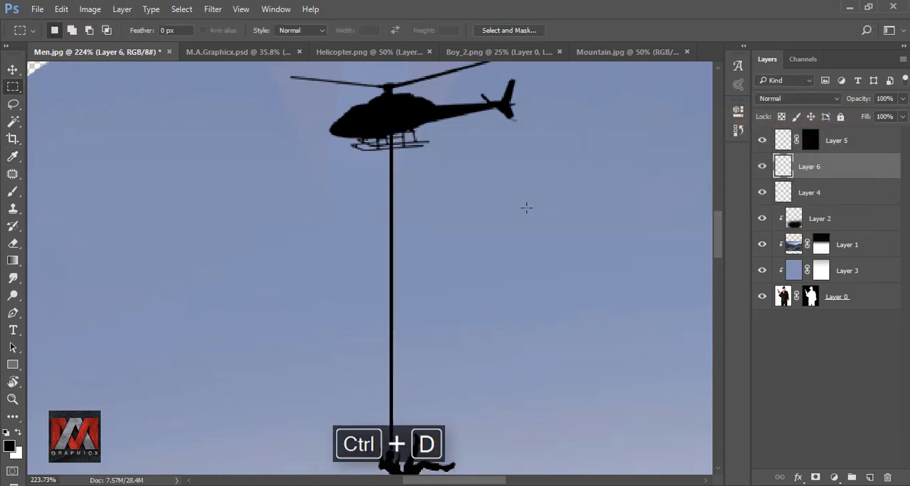
Step: Warp the rope slightly, bending its upper part to the left and its lower part to the right
scroll(462, 180, down, 1)
scroll(457, 424, up, 2)
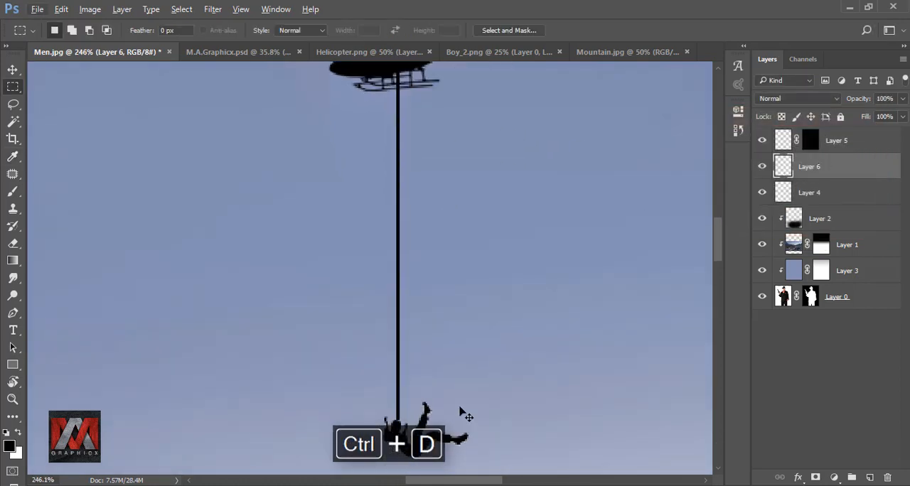
key(ctrl+t)
click(546, 29)
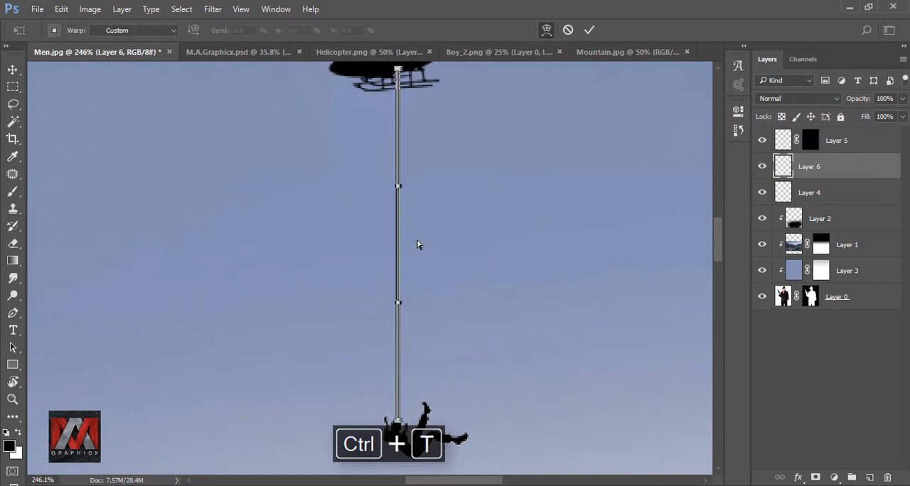
scroll(405, 213, up, 3)
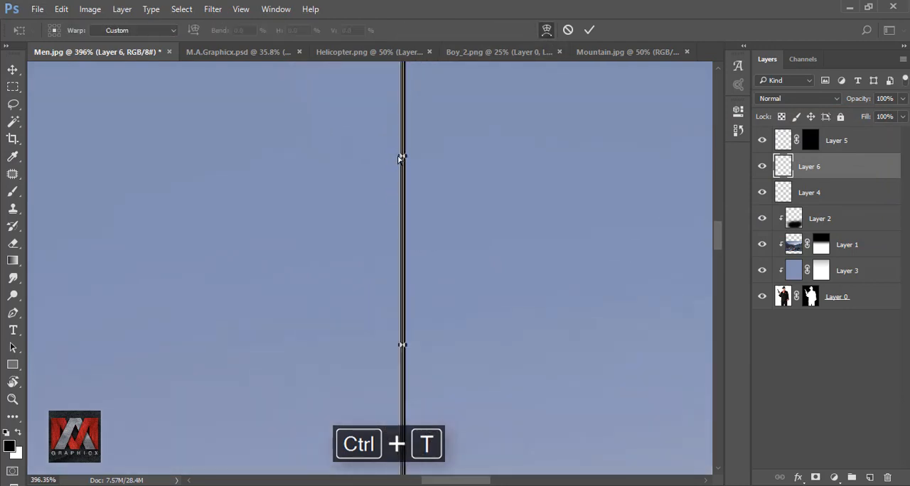
mouse_move(396, 162)
mouse_down()
mouse_move(372, 159)
mouse_move(389, 164)
mouse_up()
drag(410, 349, 413, 349)
scroll(451, 264, down, 3)
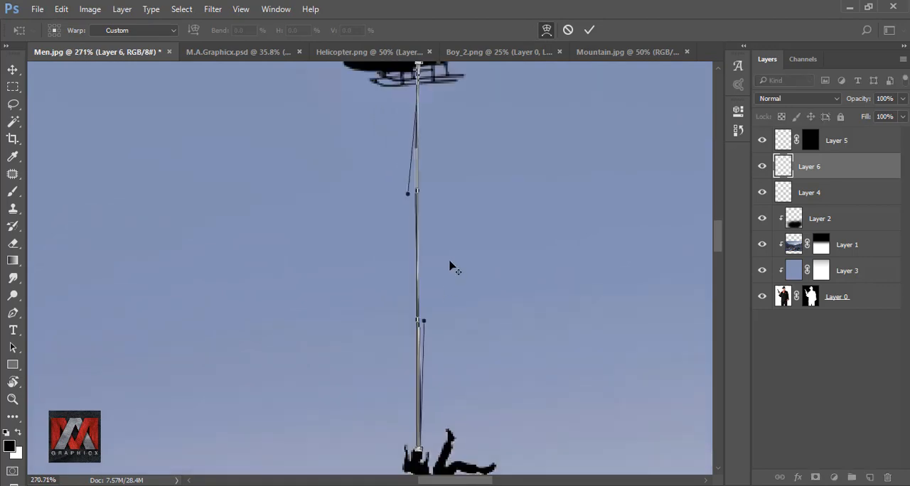
click(590, 30)
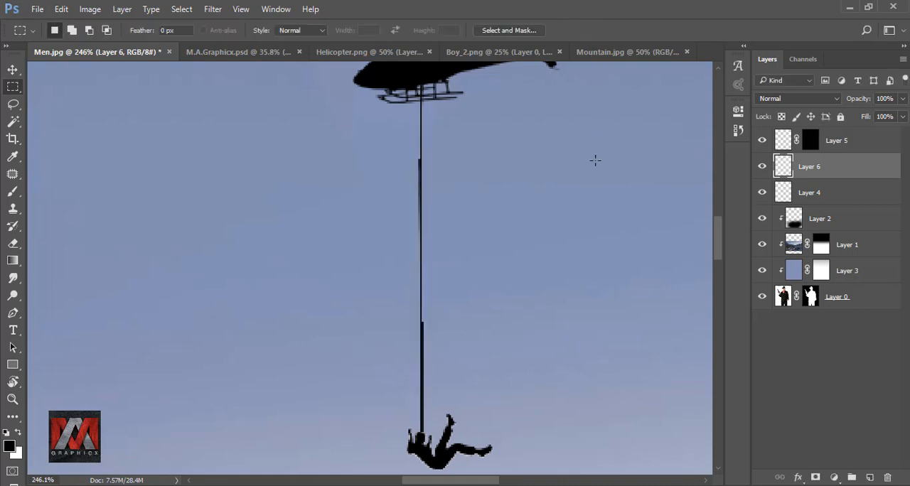
Step: Compare the whole composite with the rope layer hidden and shown
scroll(448, 256, down, 3)
key(ctrl+0)
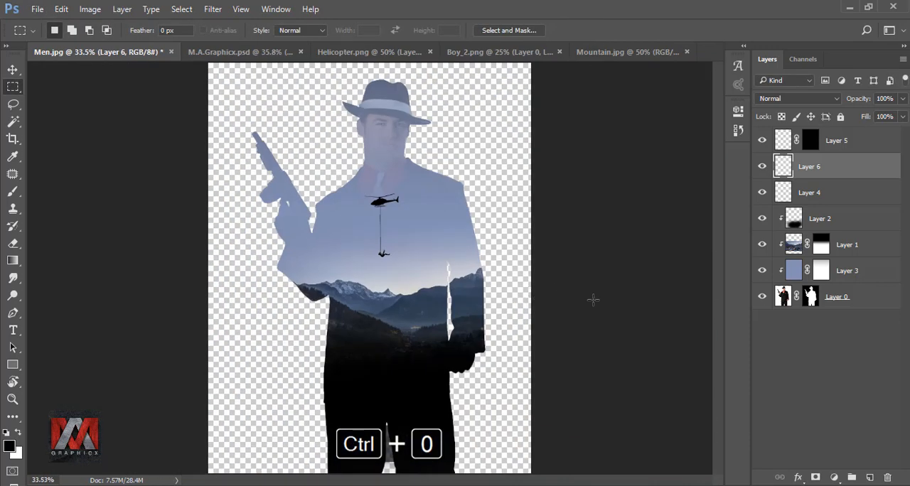
click(762, 168)
click(762, 168)
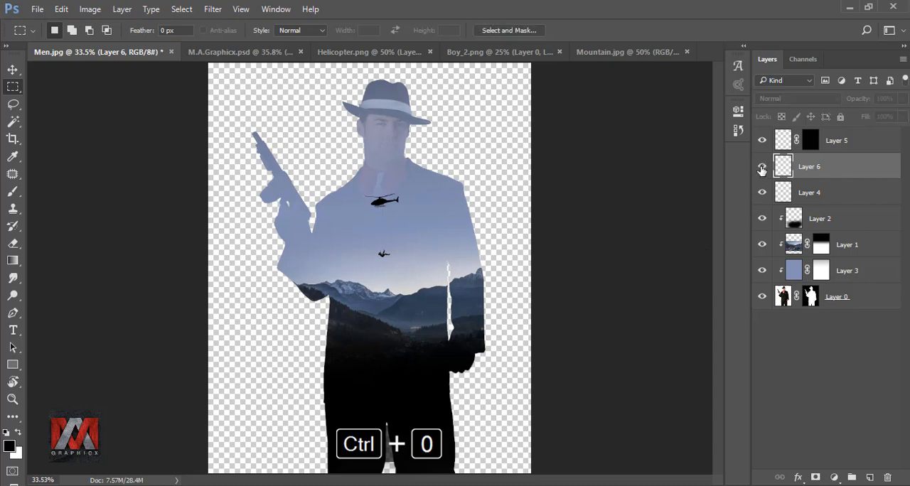
Step: Move the falling man's layer up and slightly to the left so his body meets the lower end of the rope
click(782, 142)
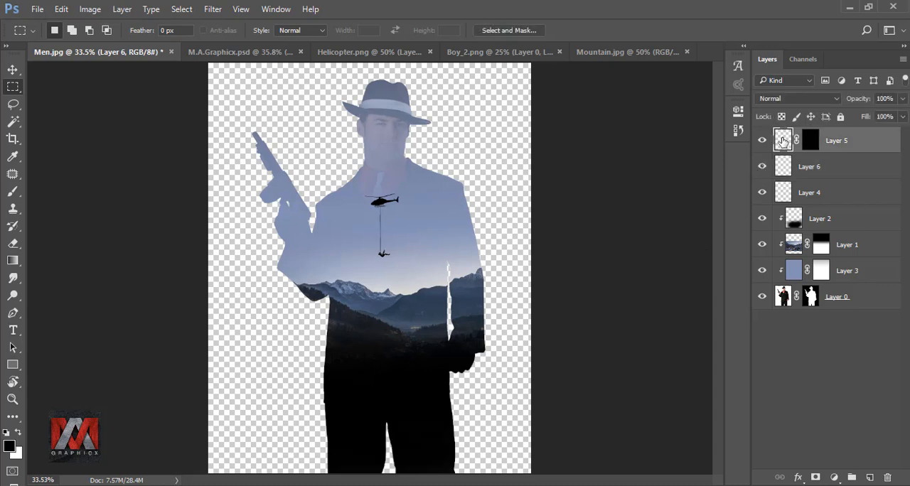
scroll(380, 274, up, 8)
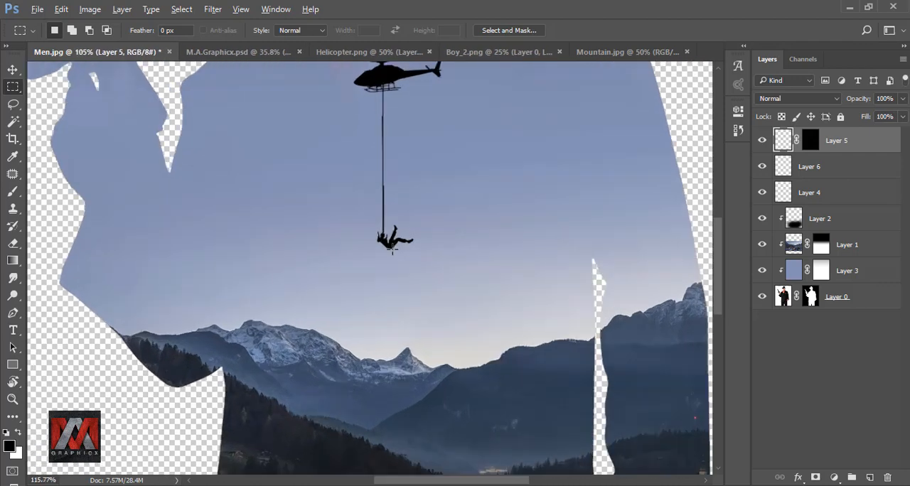
click(13, 68)
drag(394, 239, 392, 226)
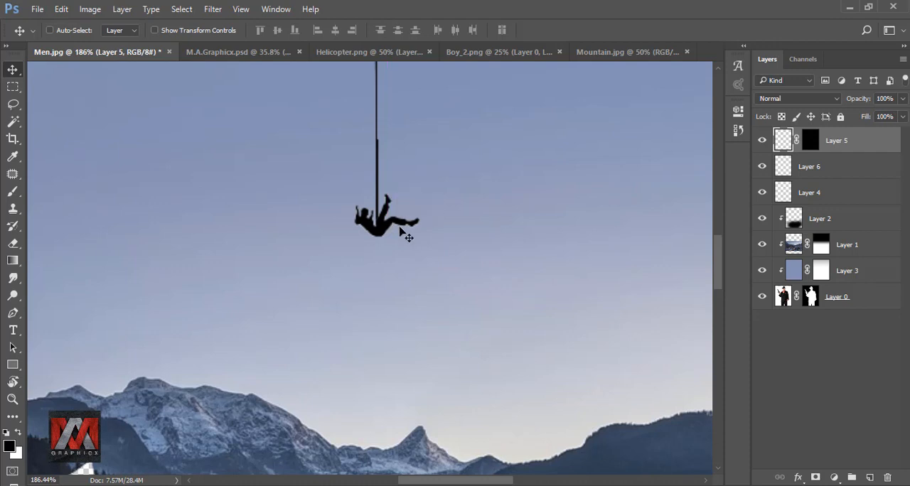
key(Left)
key(Left)
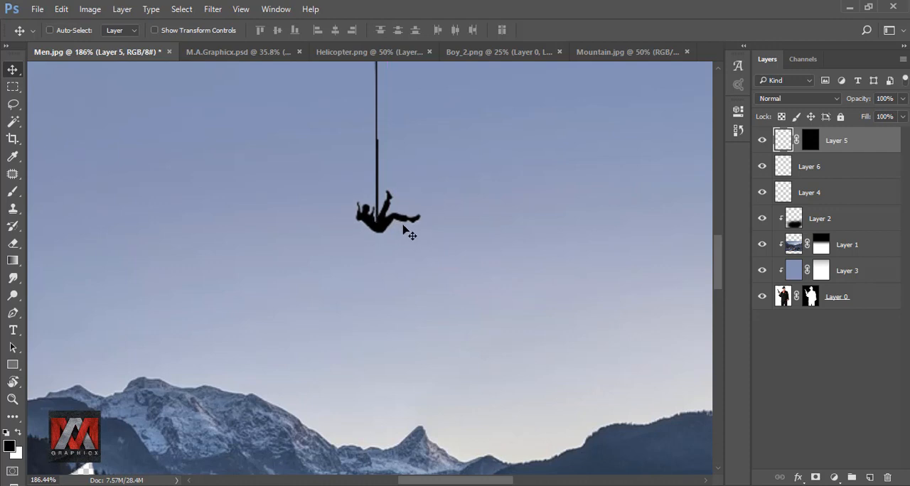
key(ctrl+0)
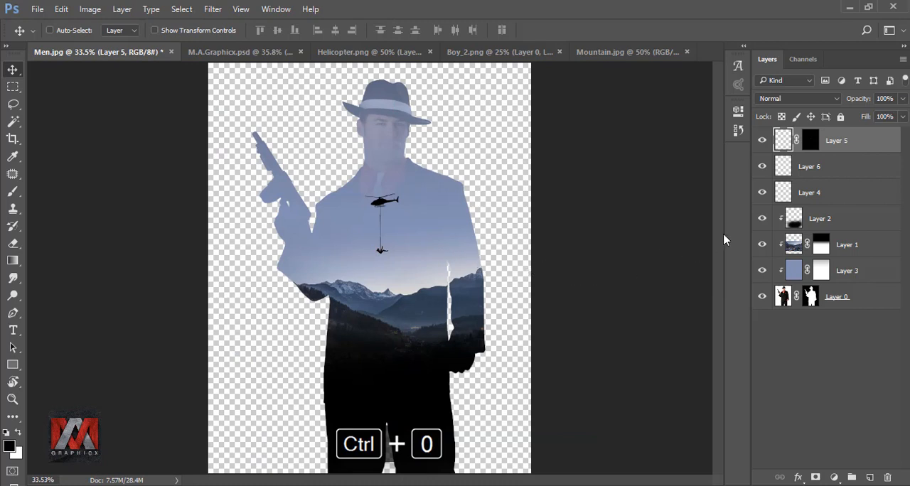
Step: Lower the opacity of the falling man, rope and helicopter layers together to 57%
shift+click(824, 191)
click(902, 99)
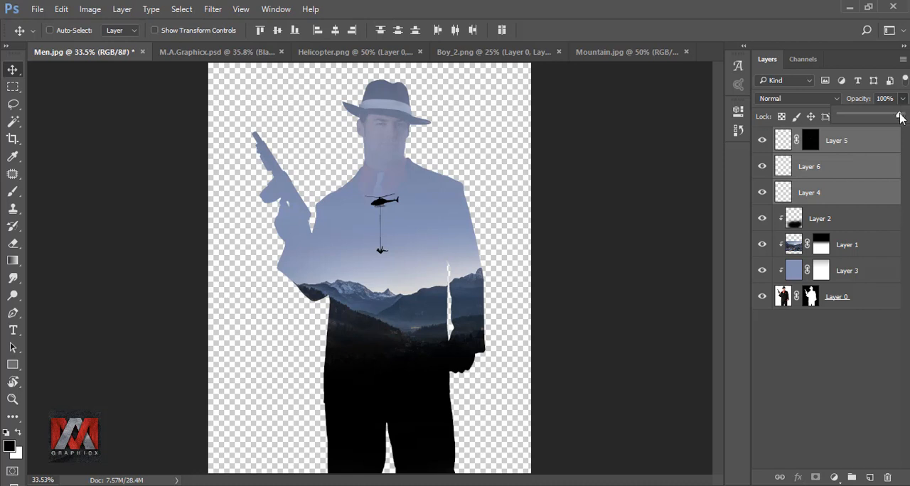
drag(900, 118, 874, 119)
Step: Add a gradient fill layer above the falling man's layer using the Black, White preset
click(784, 142)
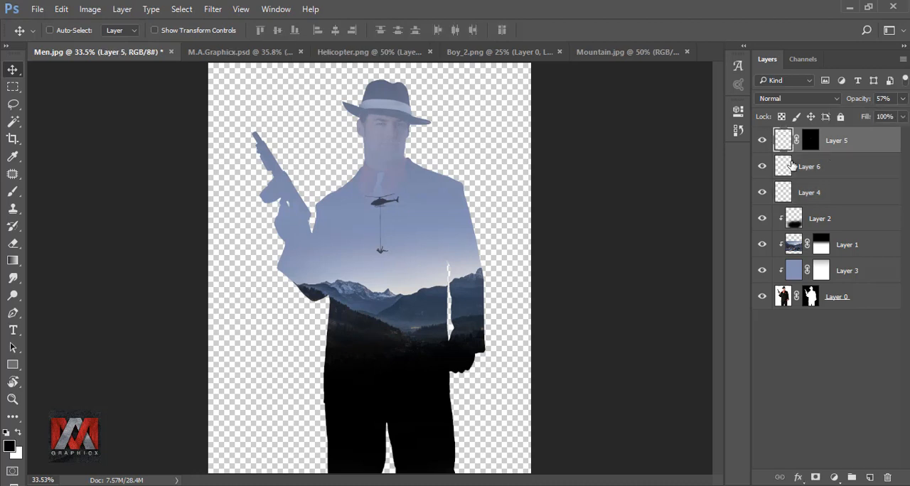
click(834, 477)
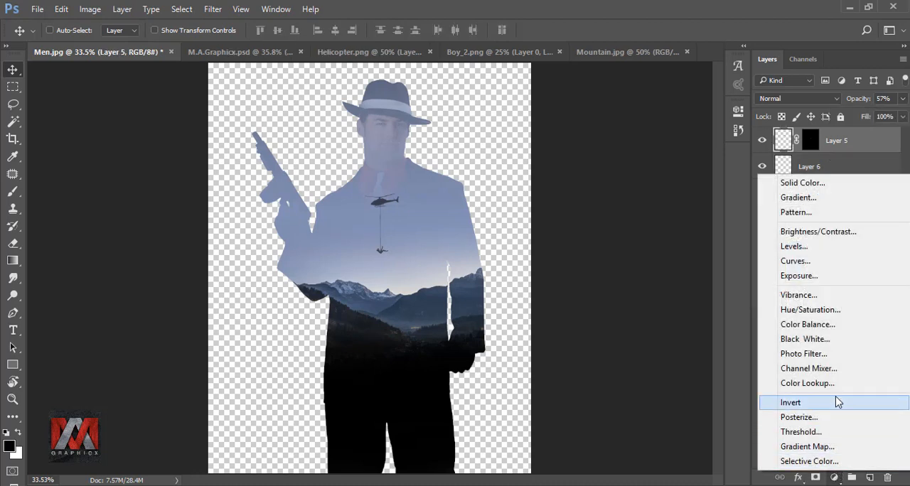
click(832, 197)
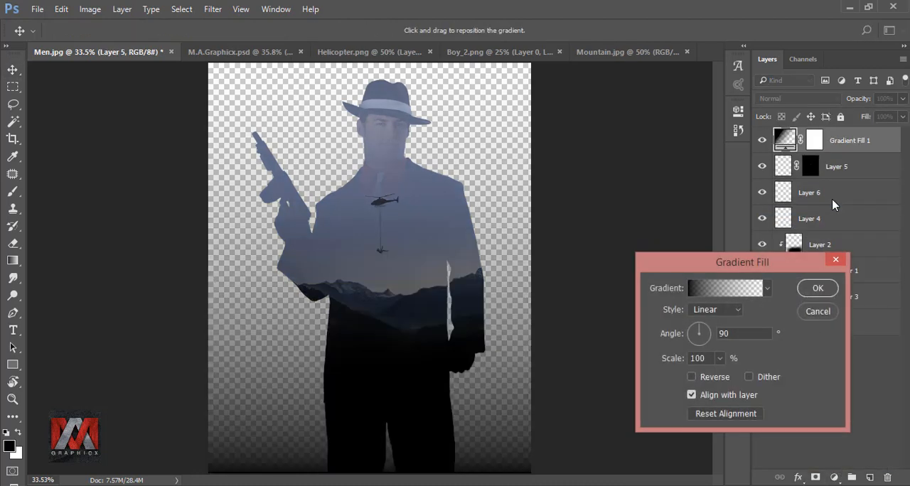
click(748, 288)
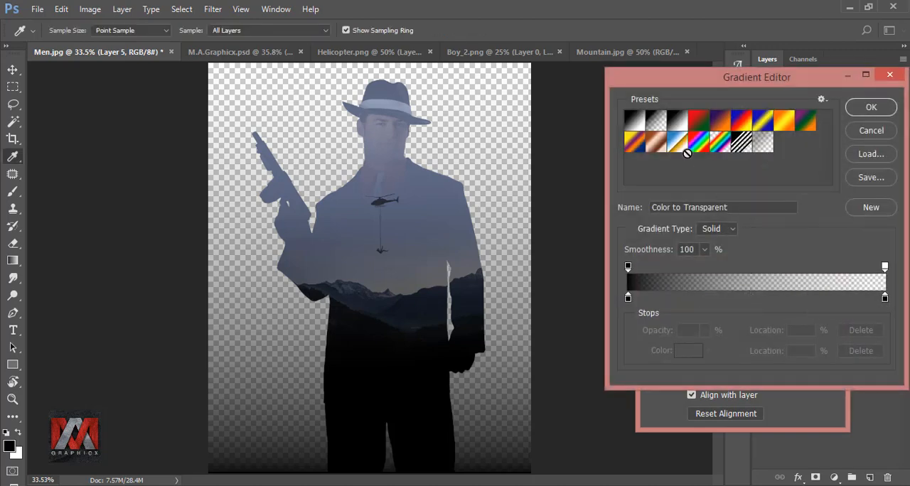
click(678, 122)
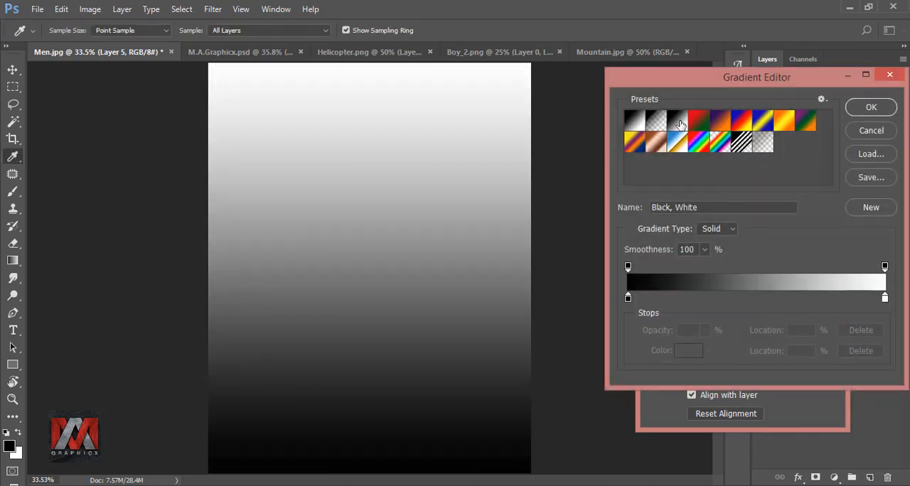
click(877, 105)
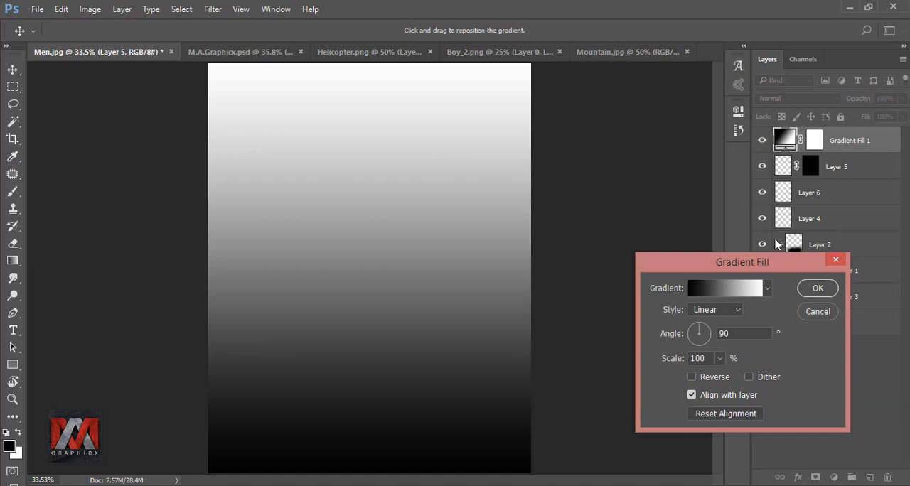
Step: Make the gradient fill radial and reversed with a much larger scale, and place its layer beneath the man's layer as the background
drag(775, 265, 771, 150)
click(711, 195)
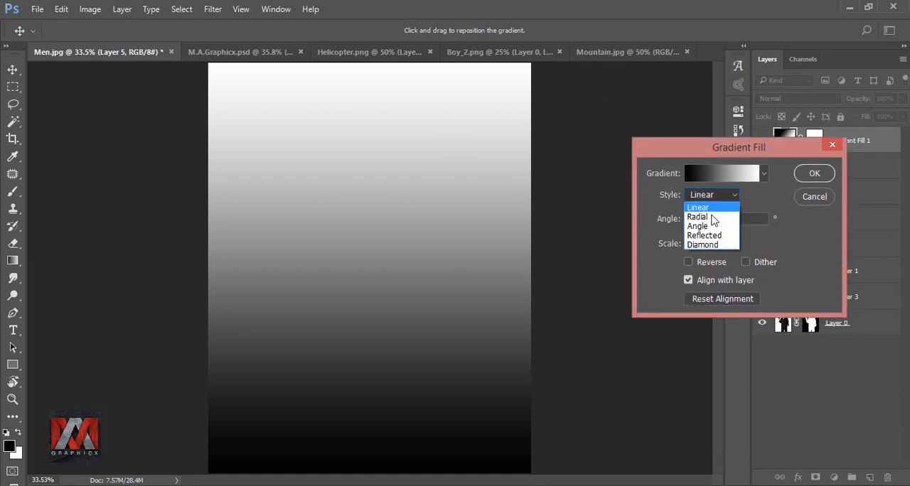
click(698, 217)
click(689, 262)
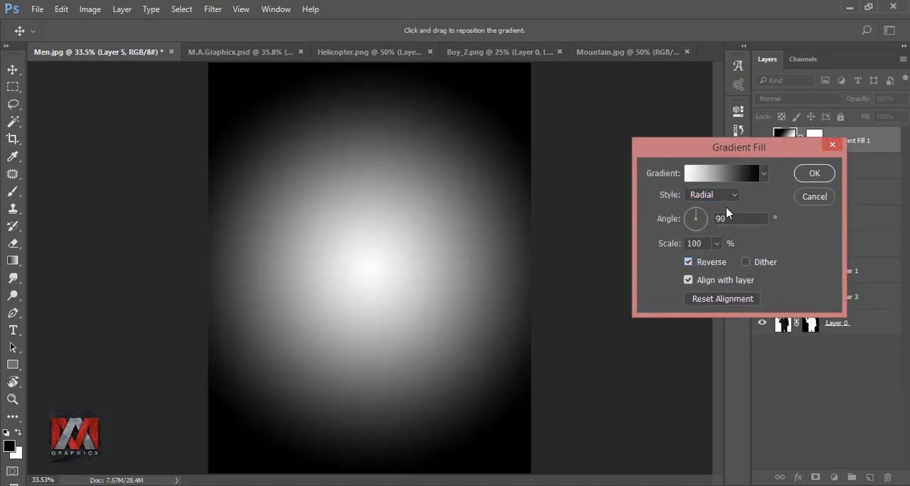
click(716, 243)
drag(725, 260, 742, 263)
click(815, 174)
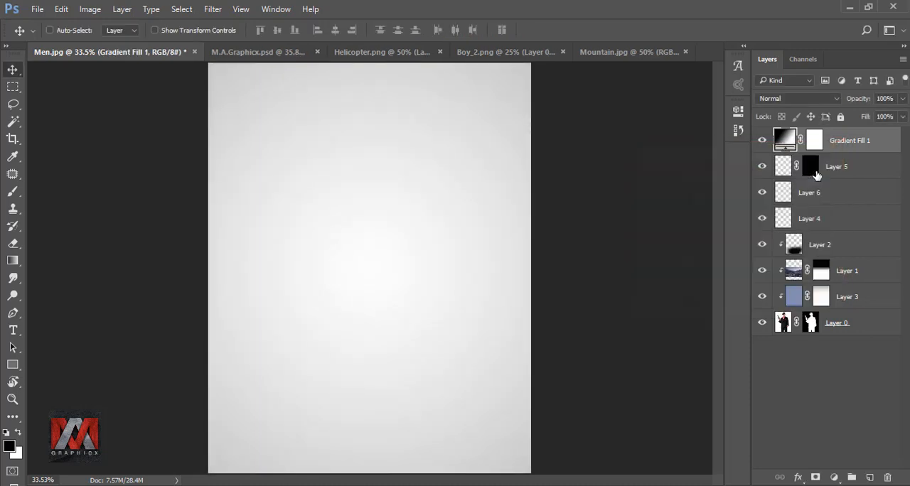
drag(839, 145, 833, 352)
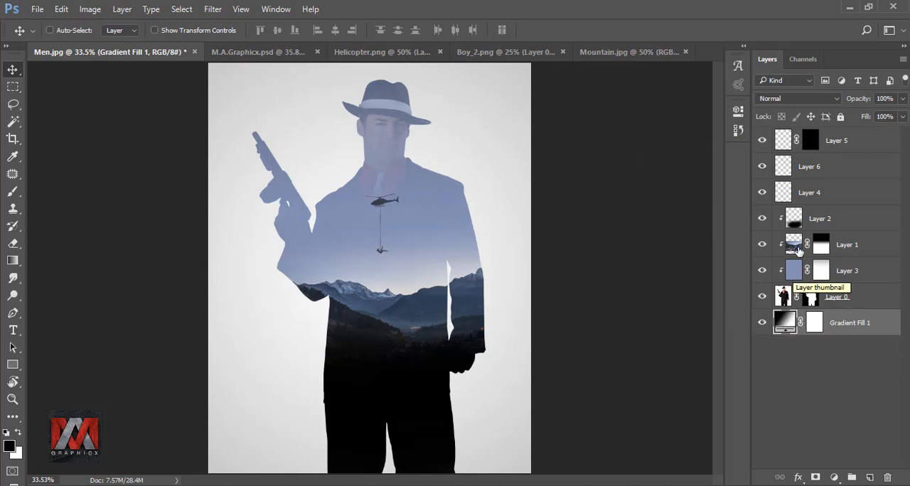
Step: Add a Black & White adjustment layer above all layers and compare the composite with it hidden and shown
click(784, 142)
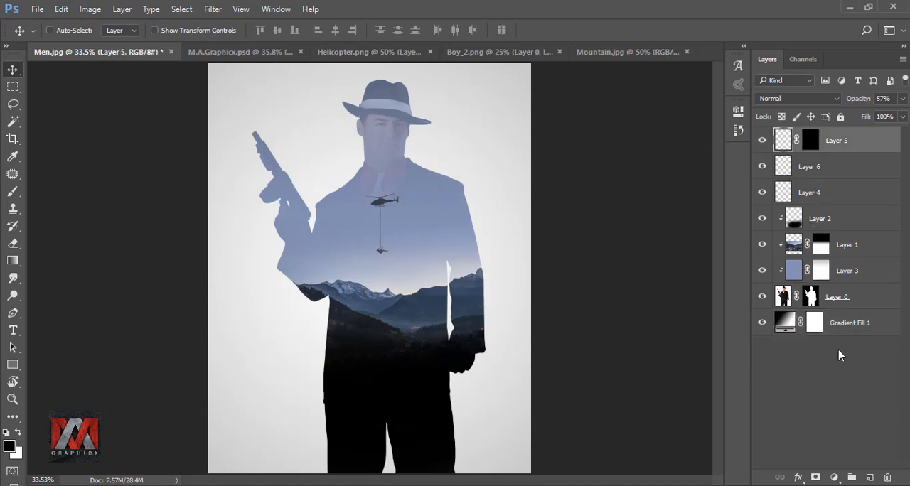
click(834, 477)
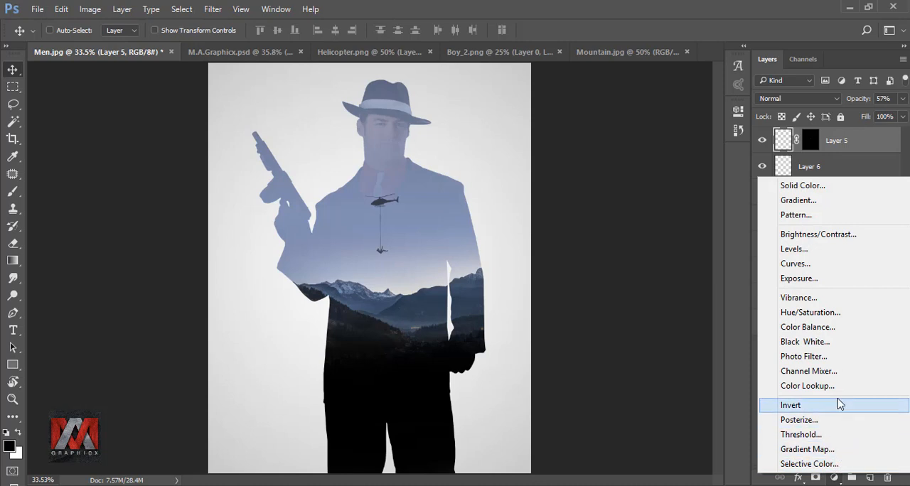
click(833, 344)
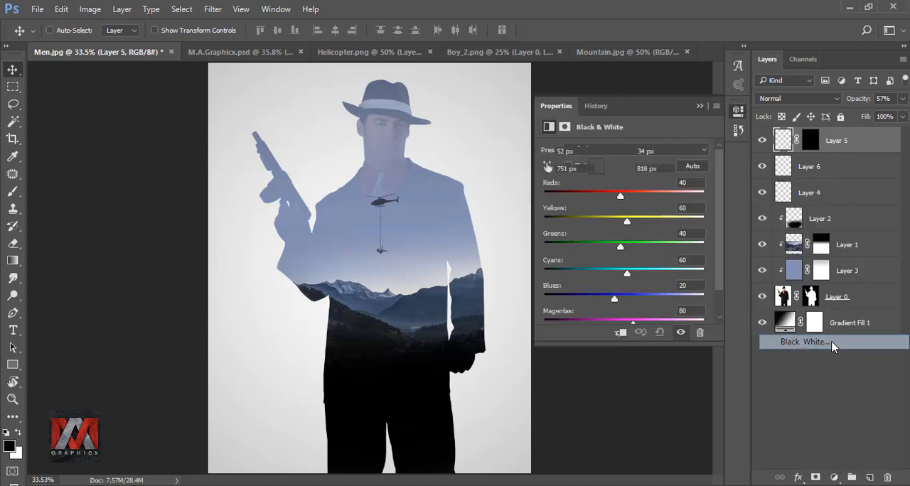
click(700, 107)
click(762, 140)
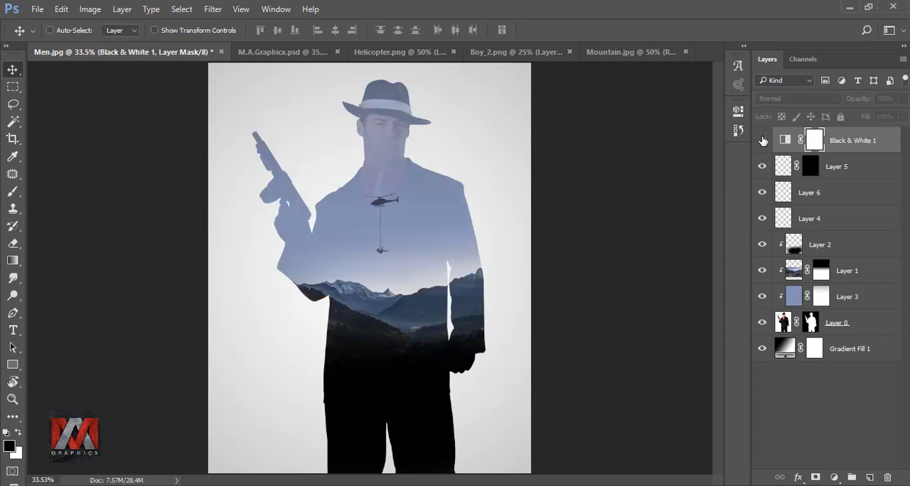
click(762, 141)
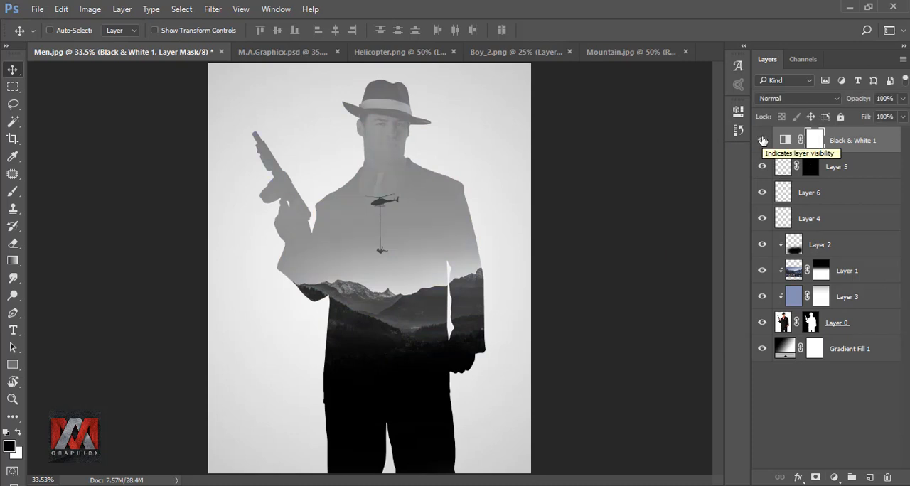